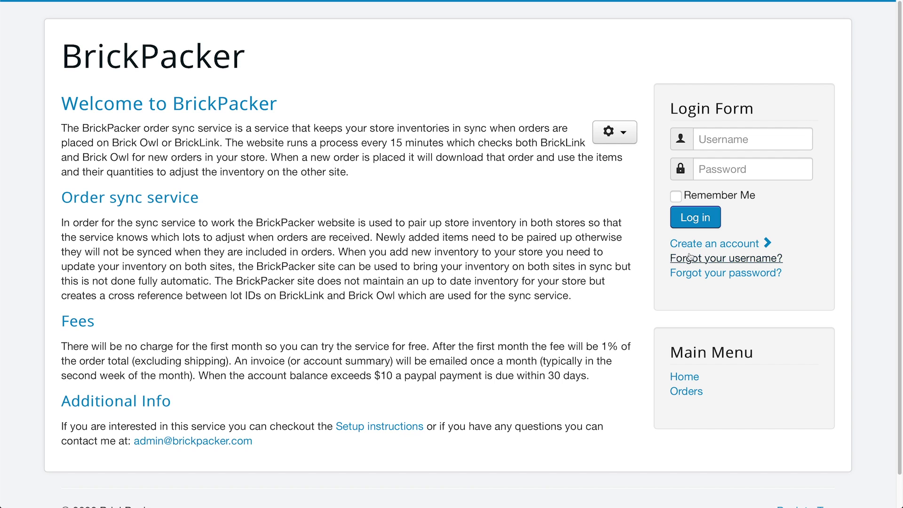
Open the BrickPacker account registration form and scroll through its fields.
left_click(725, 244)
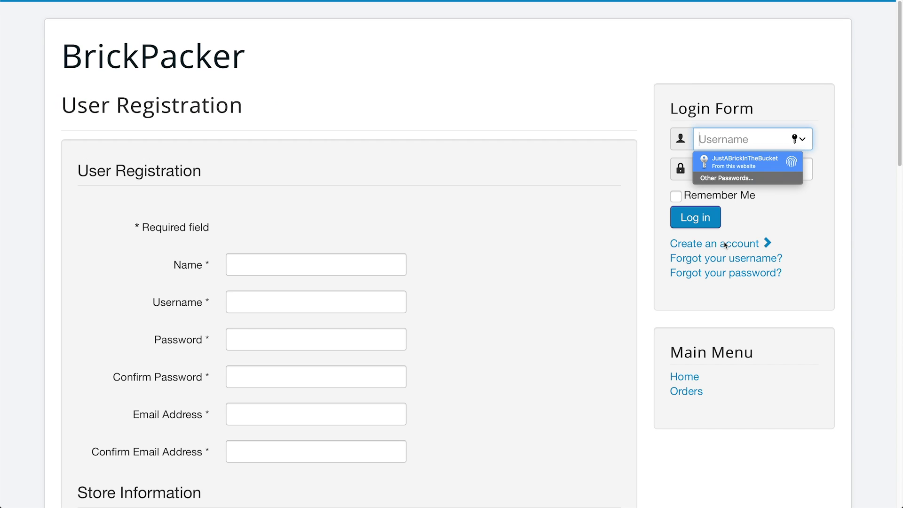
scroll(544, 205, "down", 5)
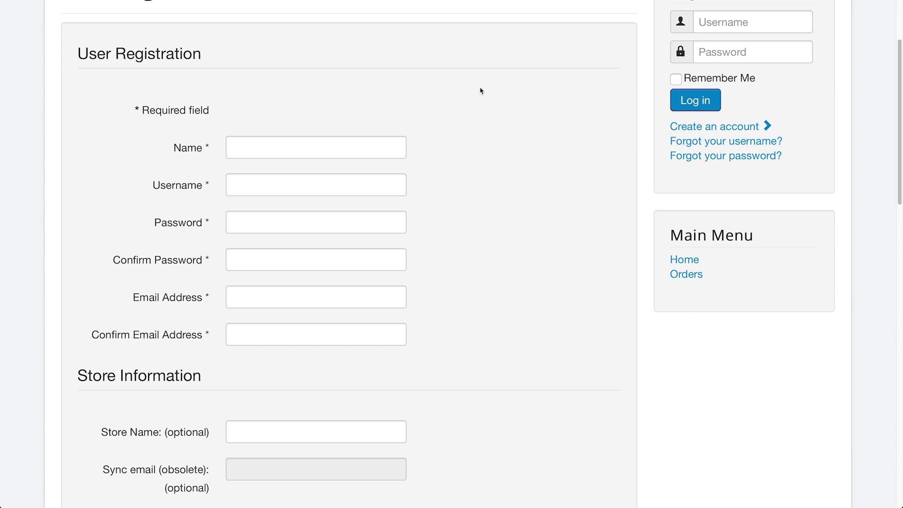
scroll(470, 87, "down", 2)
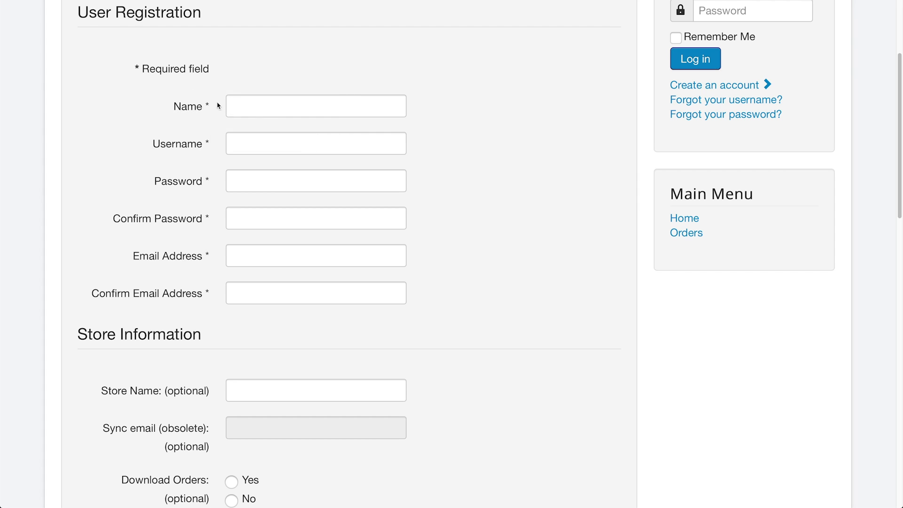
mouse_move(208, 183)
scroll(532, 203, "down", 6)
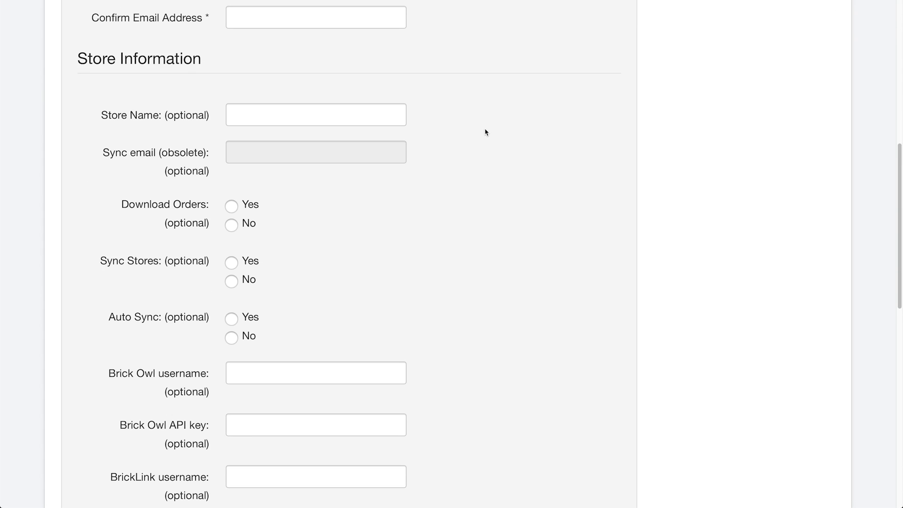
scroll(486, 133, "down", 1)
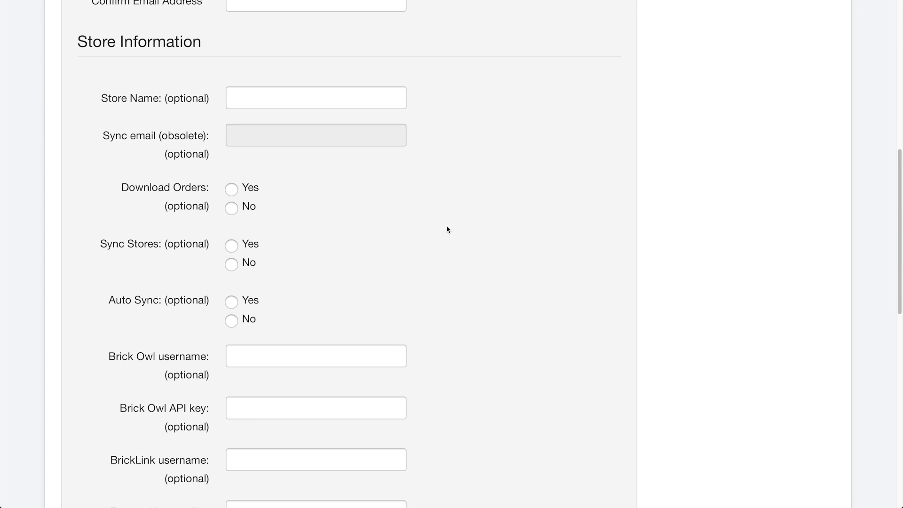
scroll(524, 179, "down", 2)
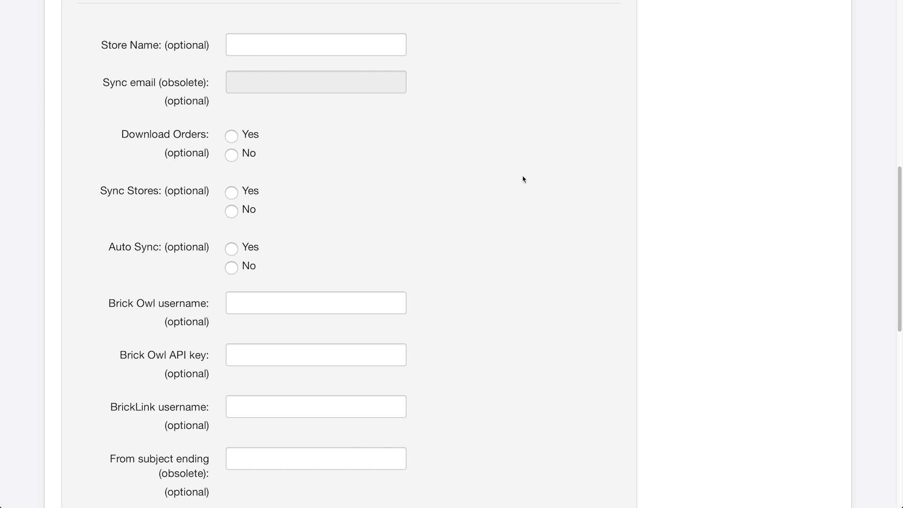
scroll(524, 180, "up", 2)
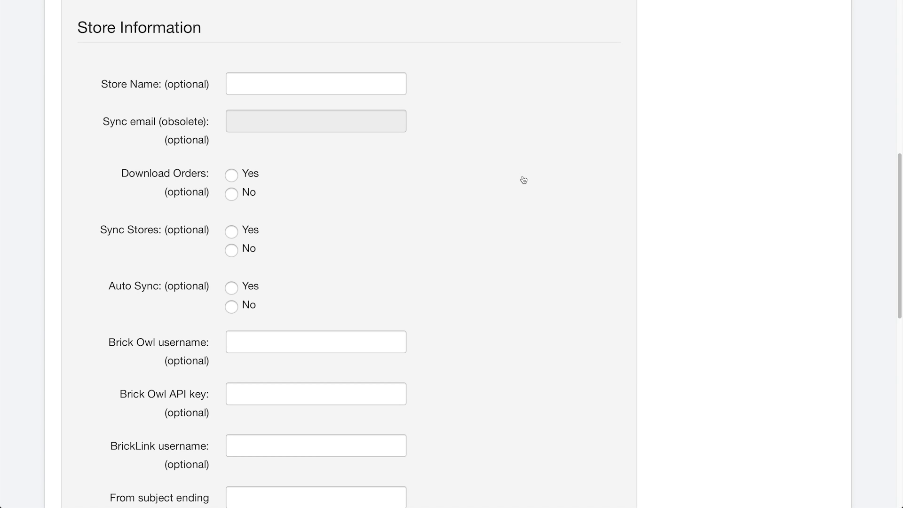
scroll(516, 163, "up", 6)
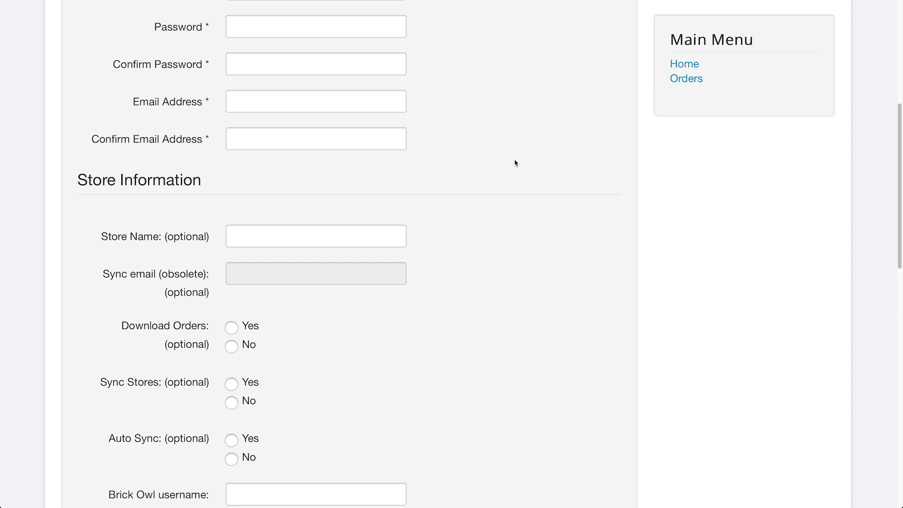
scroll(516, 163, "up", 4)
Enter the account holder's full name, username, password and e-mail address on the form.
left_click(339, 59)
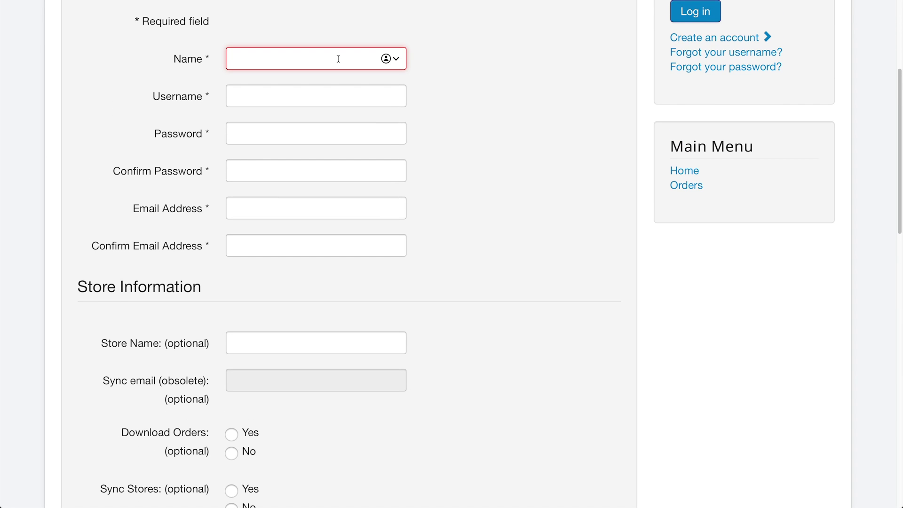
key("Tab")
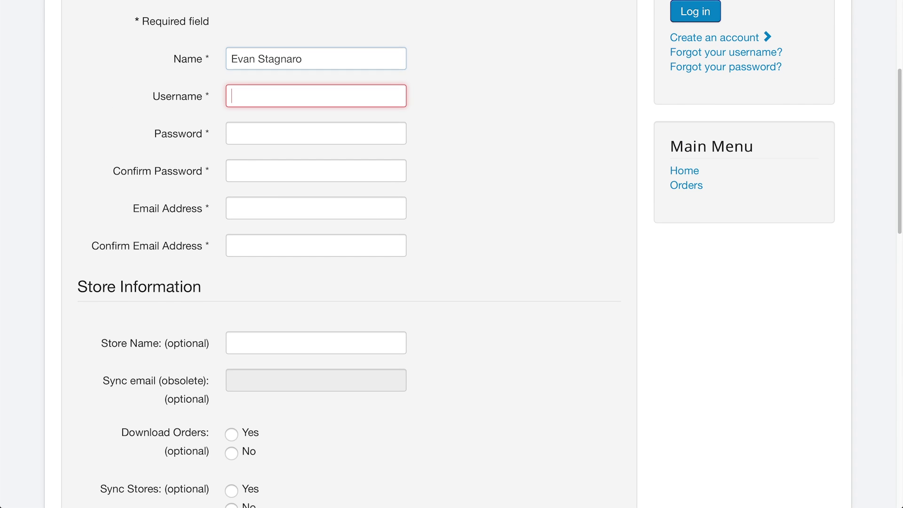
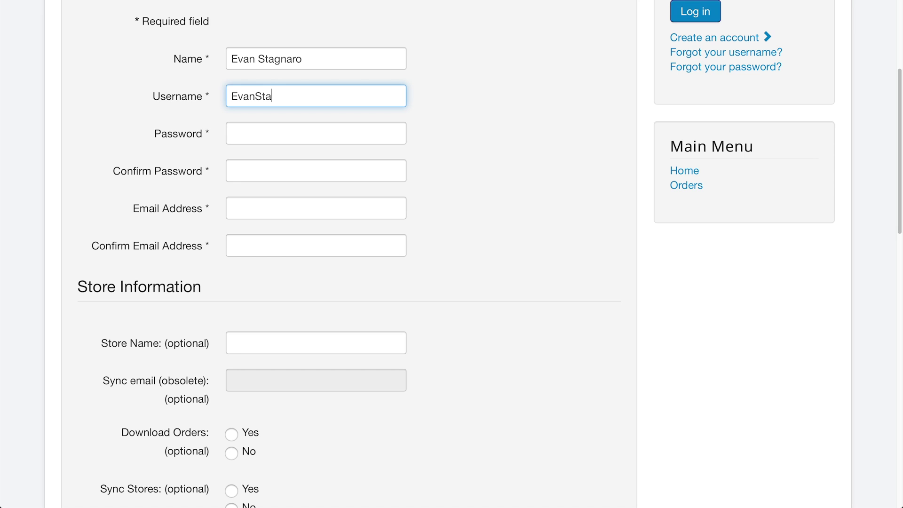
key("Tab")
key("Tab")
key("Tab")
key("Tab")
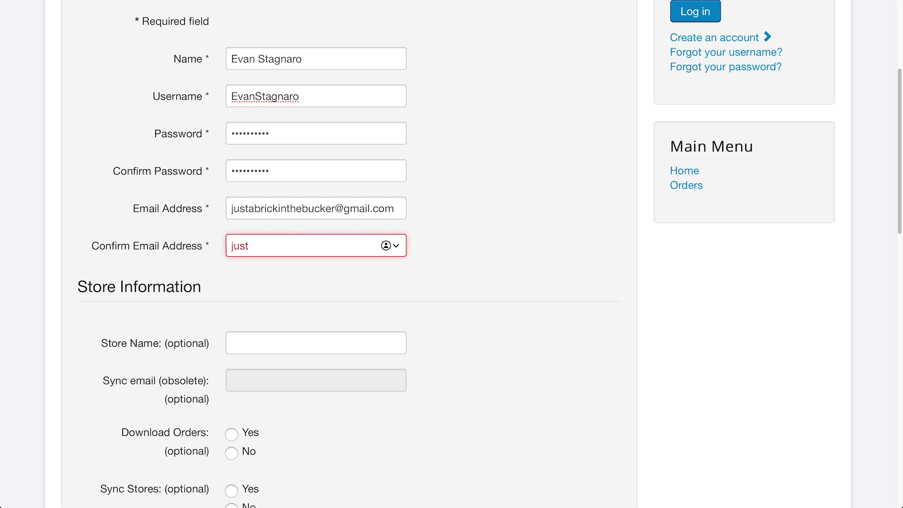
scroll(478, 339, "down", 6)
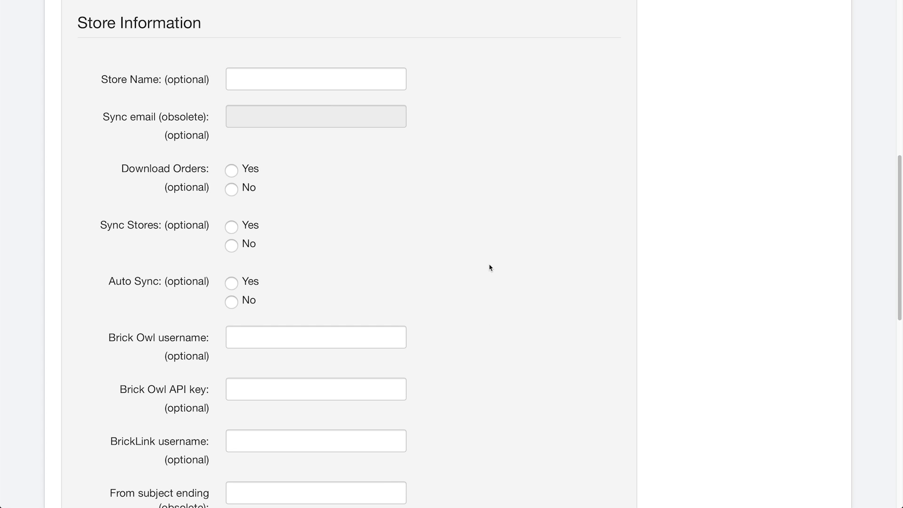
Enter 'Just A Brick In The Bucket' as the store name.
left_click(305, 84)
type("Just ")
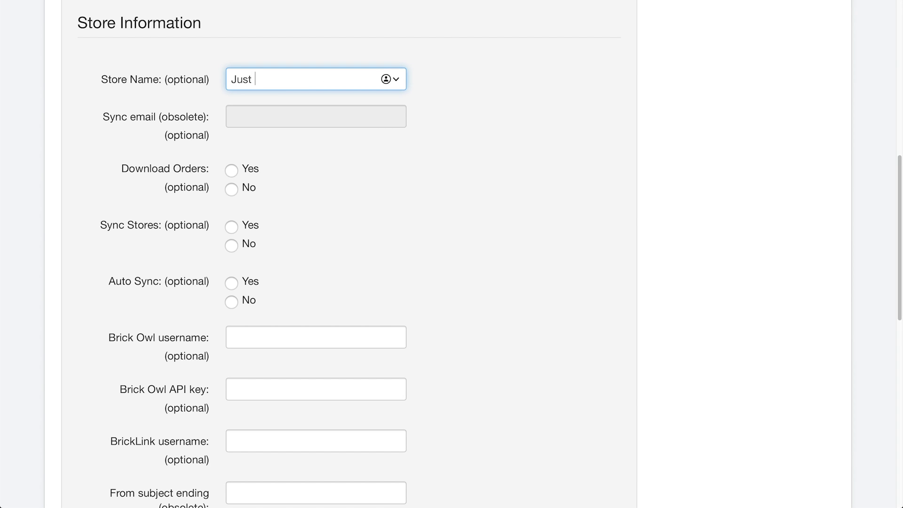
type("A Brick In The Bu")
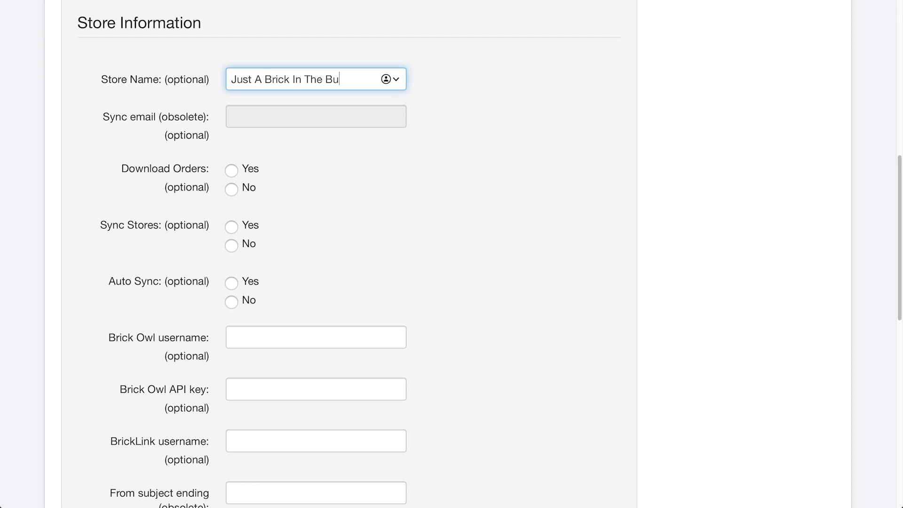
type("cket")
left_click(387, 150)
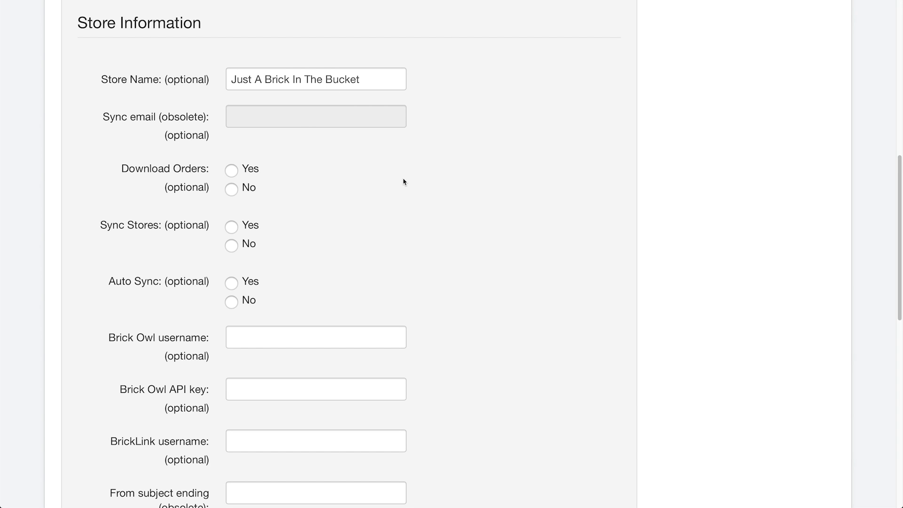
Set Download Orders, Sync Stores and Auto Sync all to Yes.
scroll(451, 172, "down", 2)
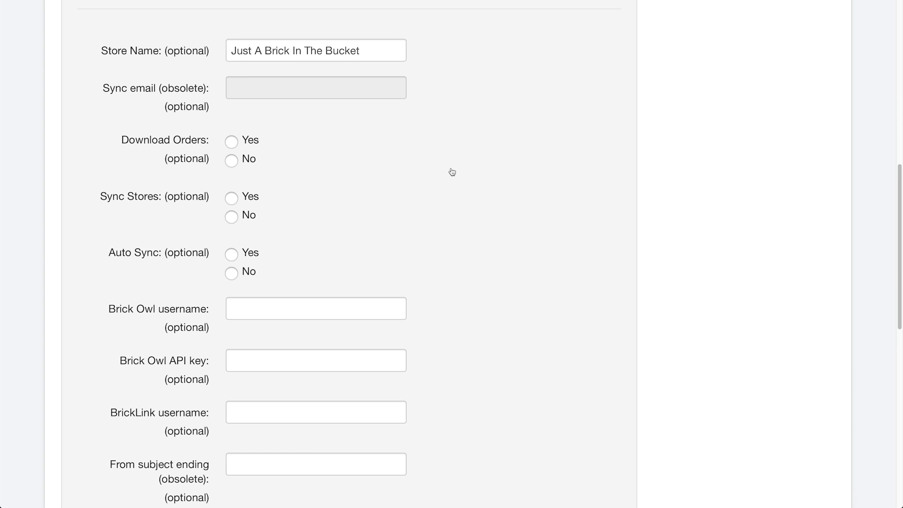
scroll(452, 172, "down", 1)
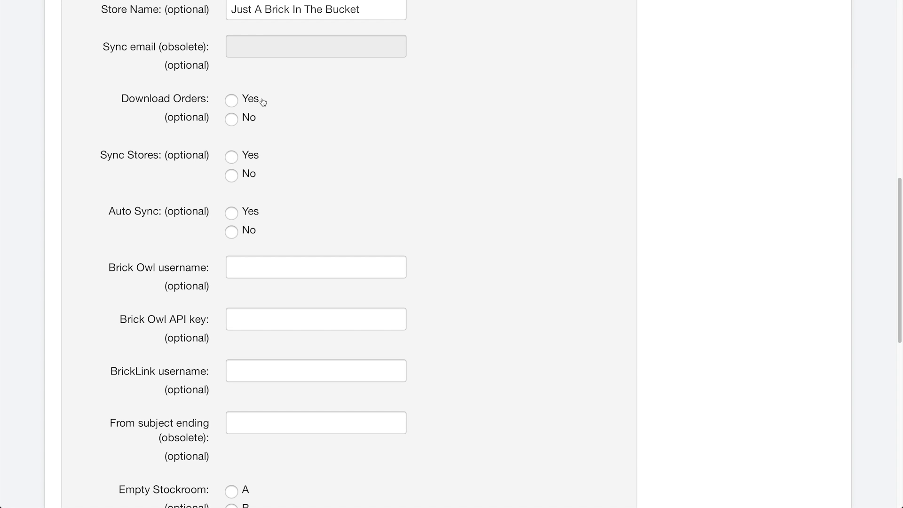
mouse_move(200, 106)
left_click(233, 101)
left_click(232, 157)
scroll(281, 164, "down", 2)
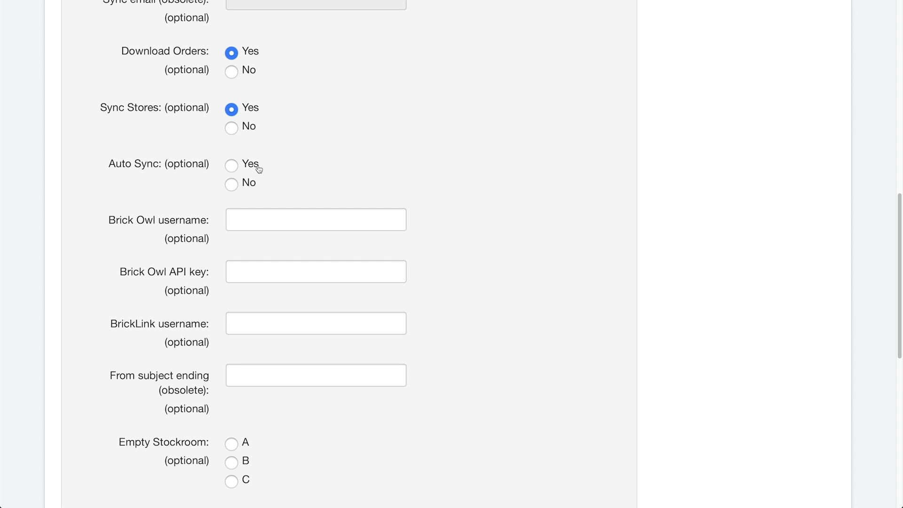
left_click(259, 169)
Enter 'Just A Brick In The Bucket' as the Brick Owl username.
scroll(289, 182, "down", 1)
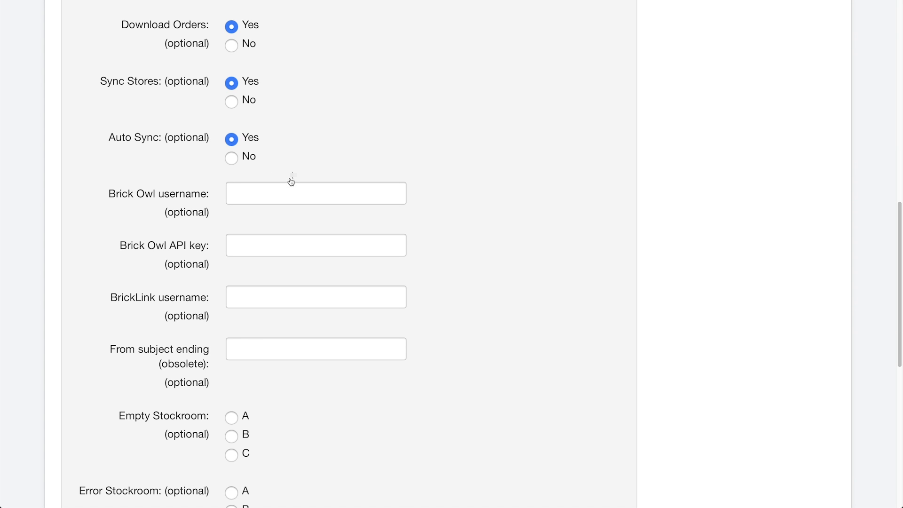
left_click(273, 193)
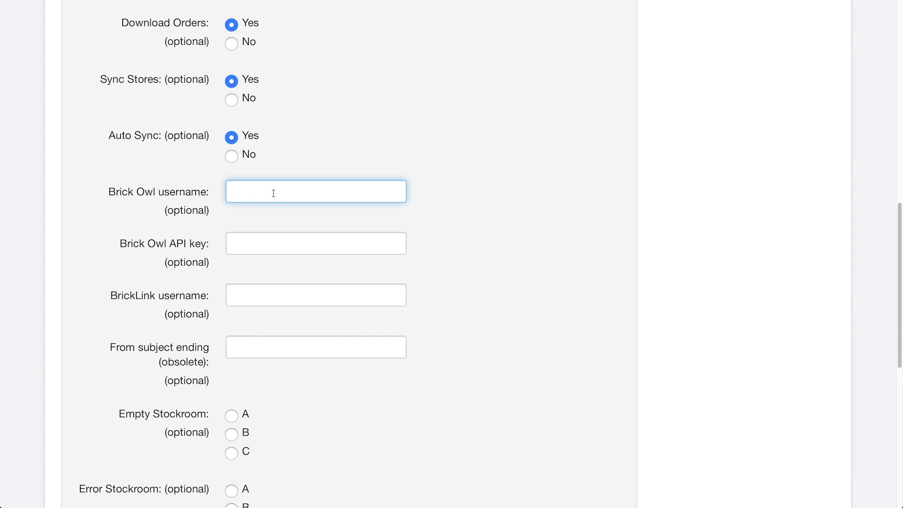
scroll(274, 194, "down", 5)
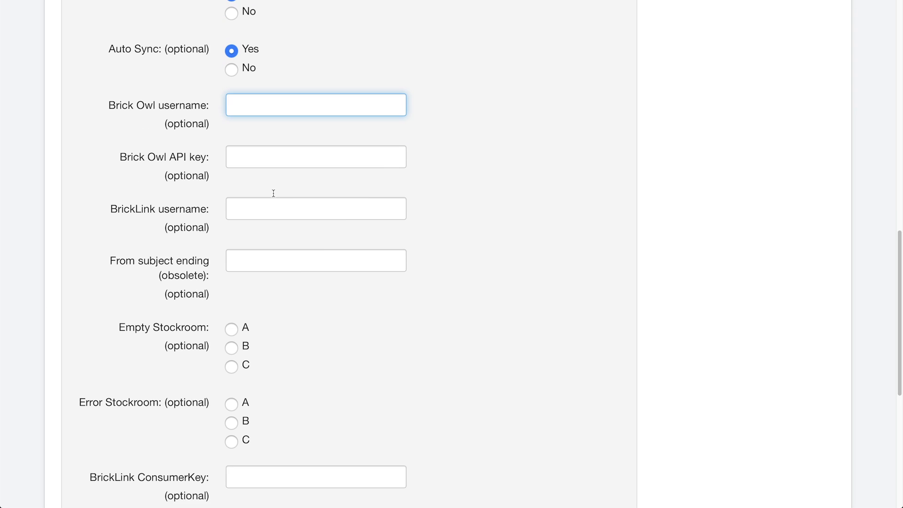
scroll(273, 194, "down", 1)
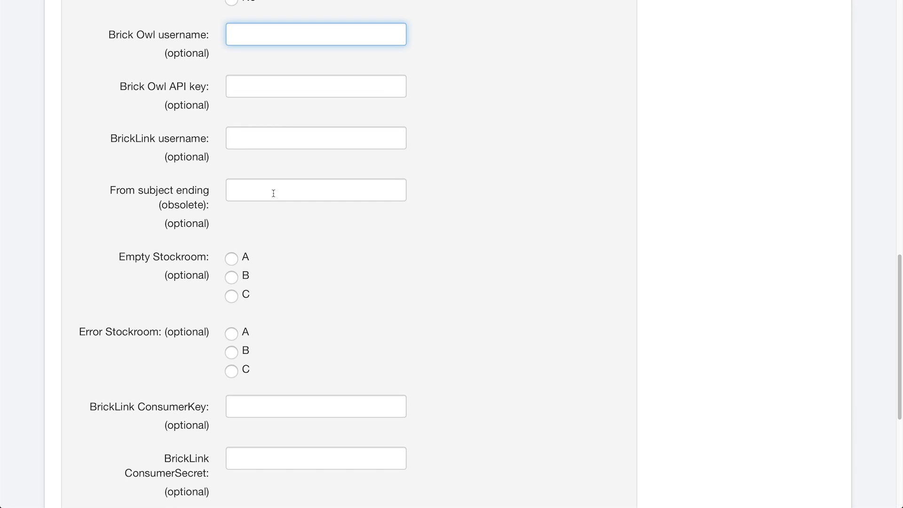
type("Just A Brick In The Bucket")
key("Tab")
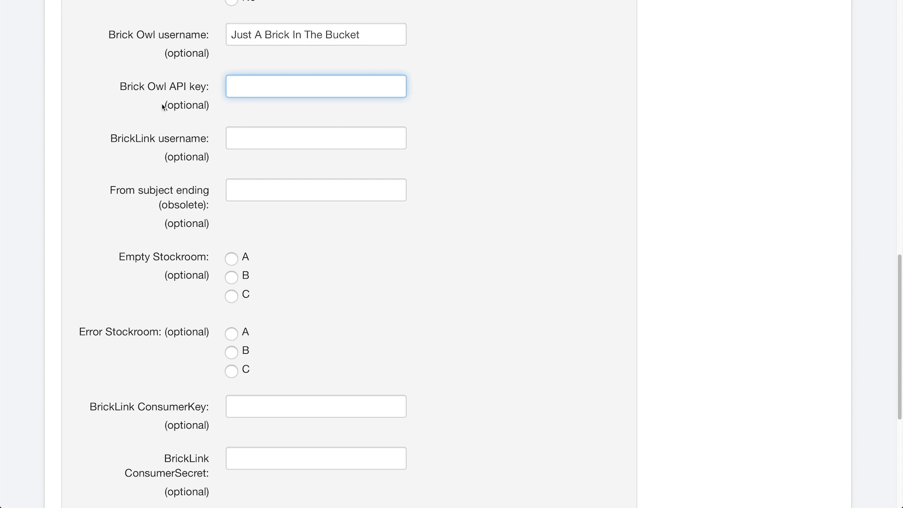
Switch over to the signed-in Brick Owl site.
left_click_drag(162, 107, 212, 108)
left_click(213, 105)
mouse_move(202, 136)
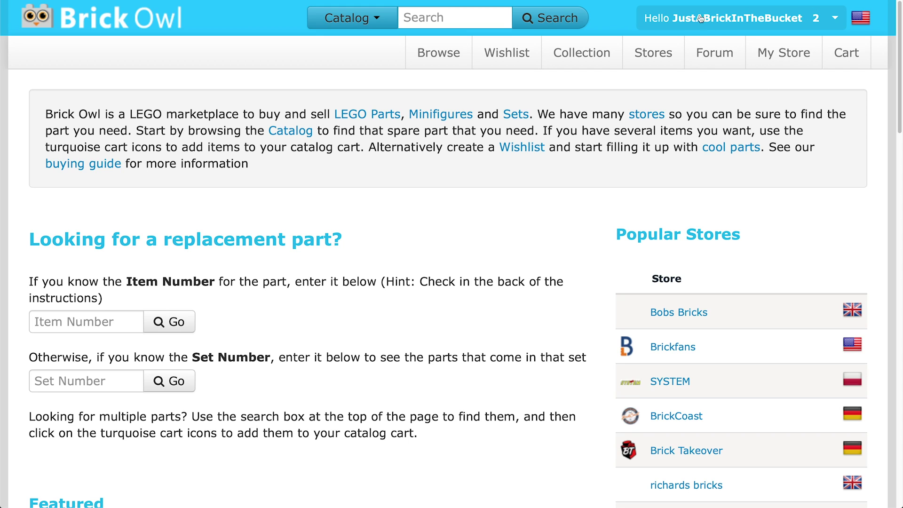
Open the API Keys page of the Brick Owl profile and start adding a new key.
left_click(809, 19)
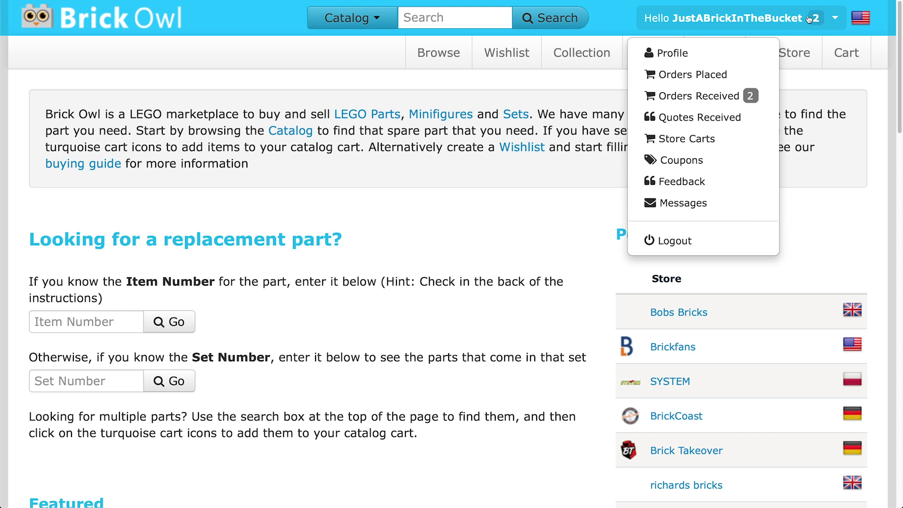
left_click(761, 52)
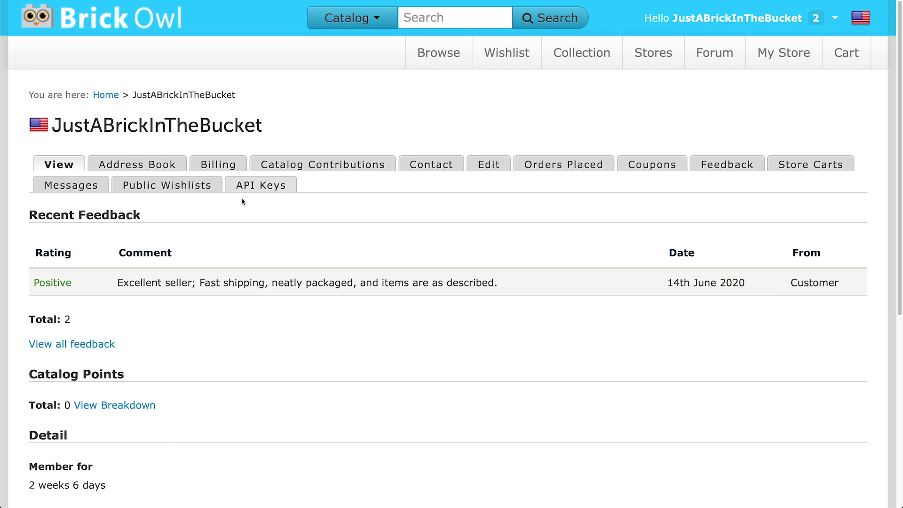
left_click(272, 185)
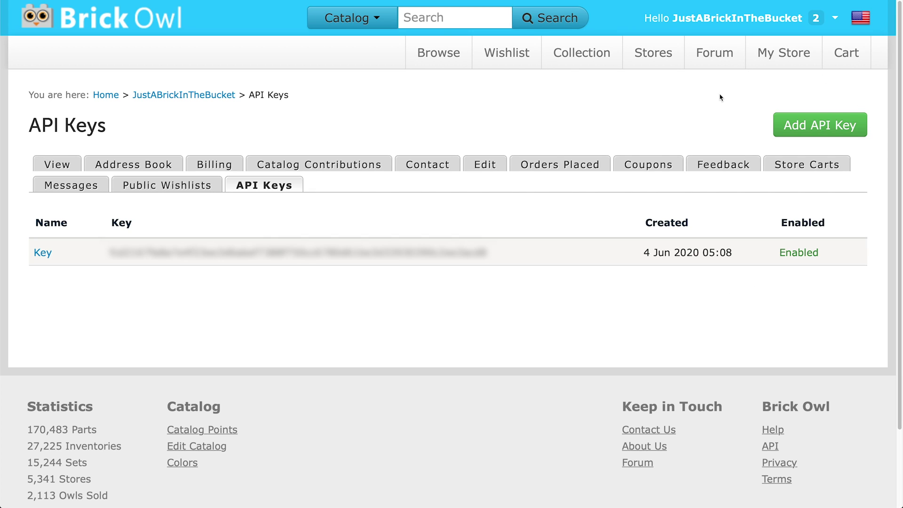
left_click(824, 129)
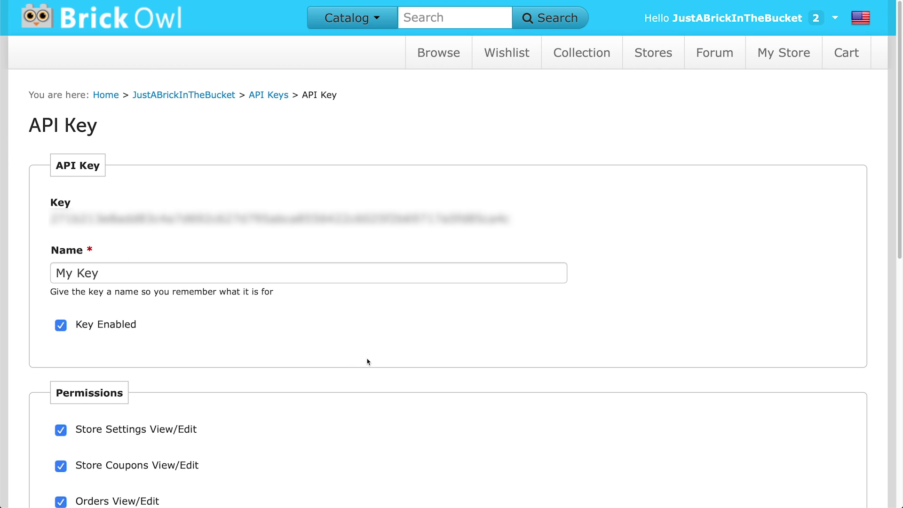
Go back to the API Keys list unsaved and copy the existing API key.
left_click(57, 23)
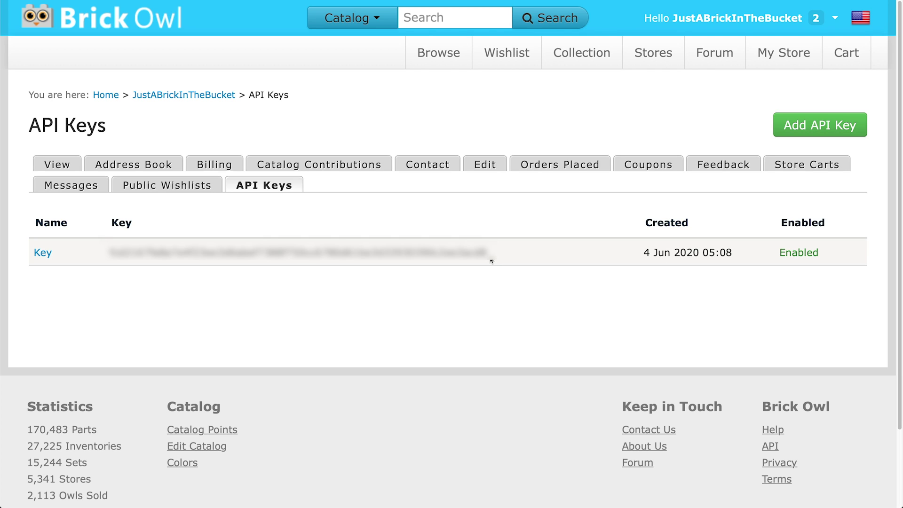
double_click(286, 238)
key("super+c")
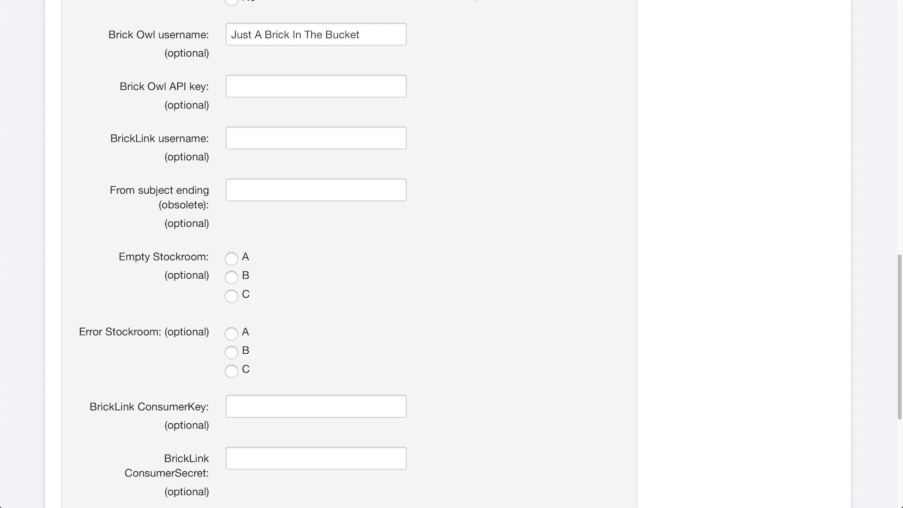
Paste the copied Brick Owl API key into BrickPacker's API key field.
left_click(315, 80)
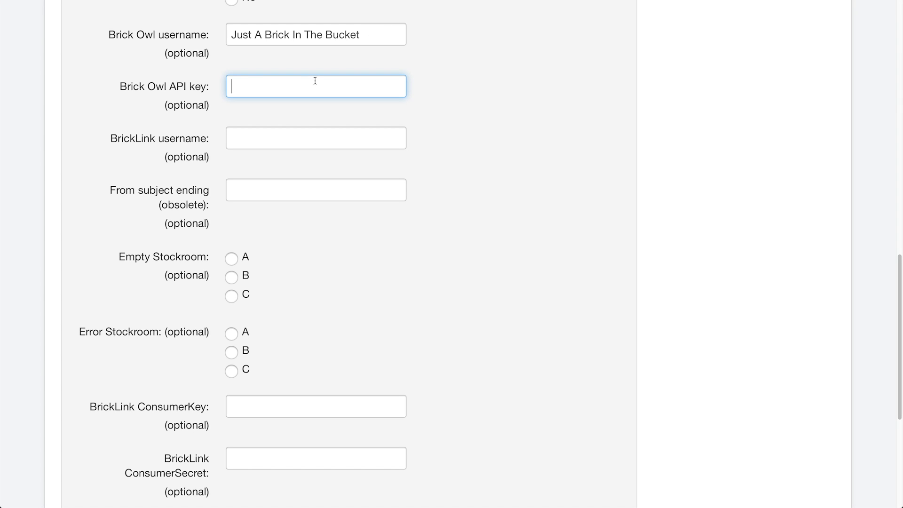
key("super+v")
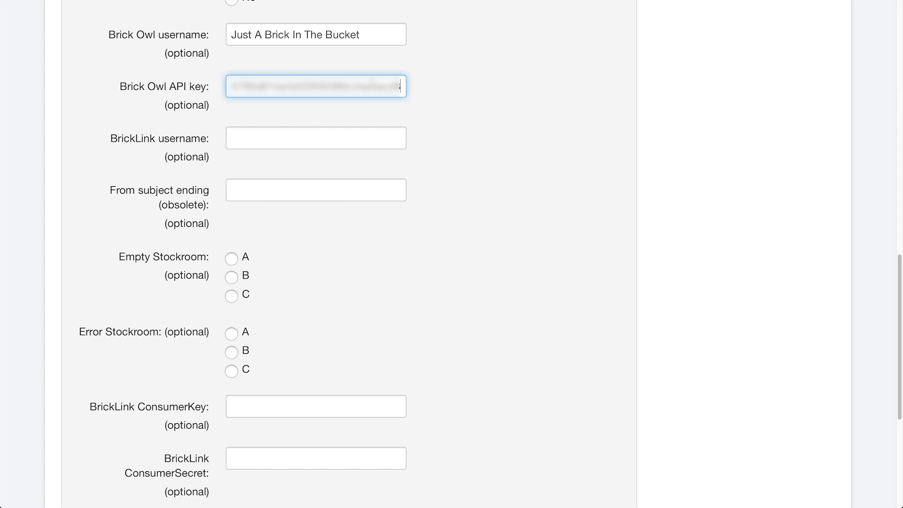
left_click(438, 95)
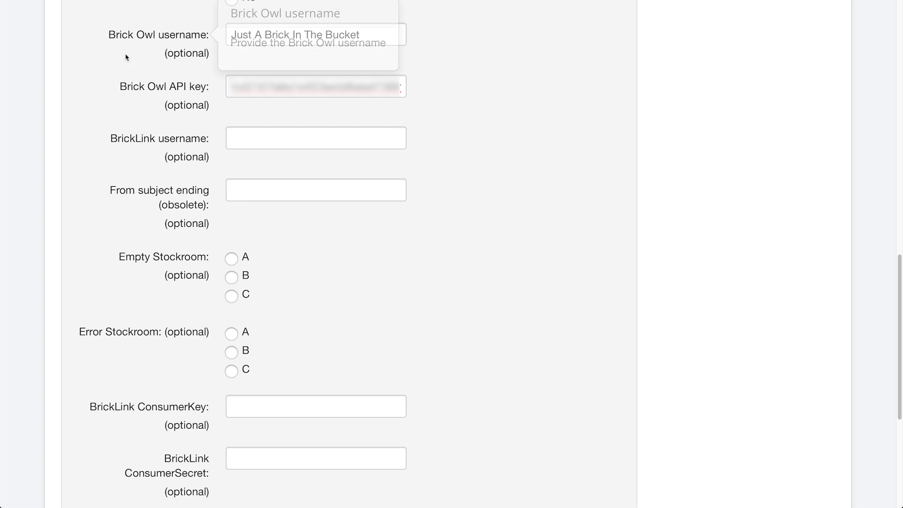
Enter 'Just A Brick In The Bucket' as the BrickLink username.
left_click(258, 132)
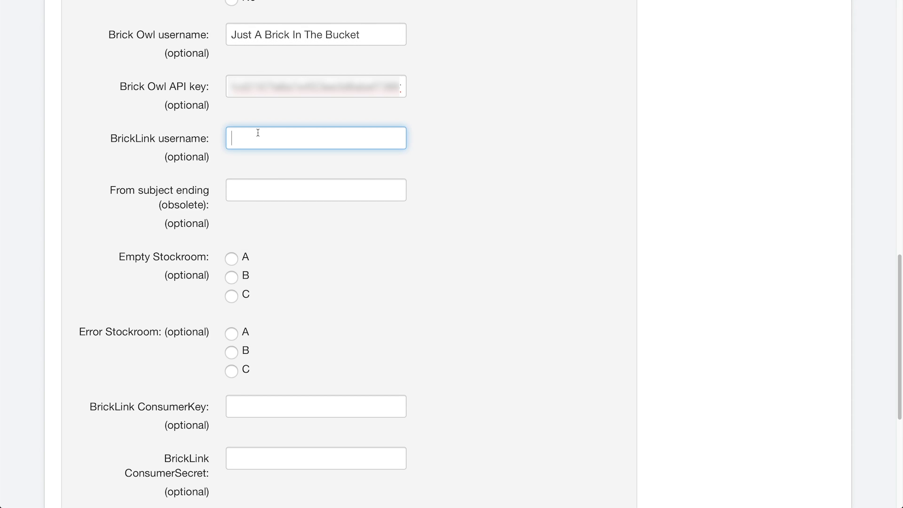
type("Just")
key("BackSpace")
key("BackSpace")
key("BackSpace")
key("BackSpace")
key("BackSpace")
type("Just A Brick In The H")
key("BackSpace")
type("Bucket")
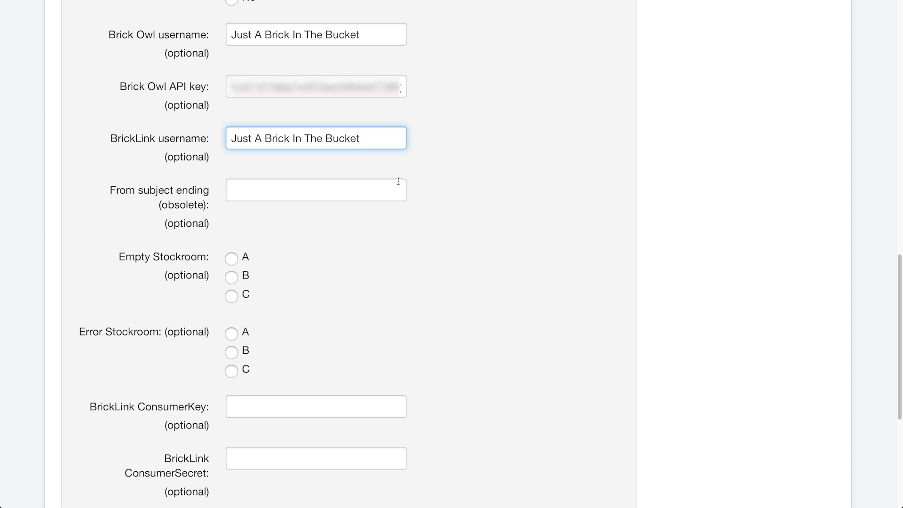
left_click(473, 178)
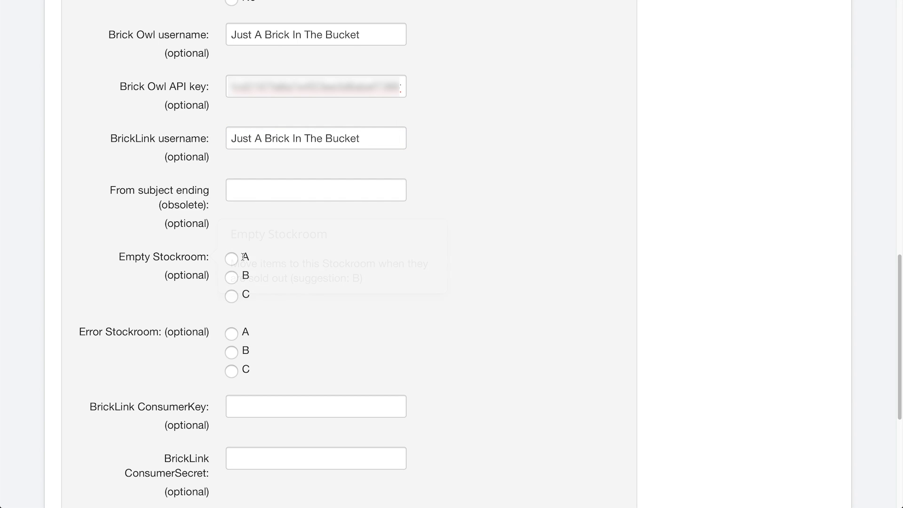
Choose stockroom B for Empty Stockroom and stockroom C for Error Stockroom.
mouse_move(118, 194)
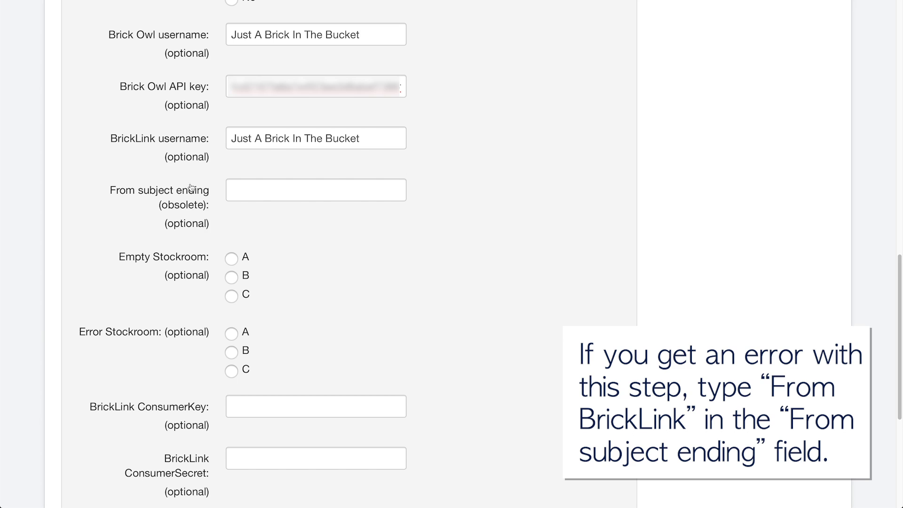
mouse_move(160, 206)
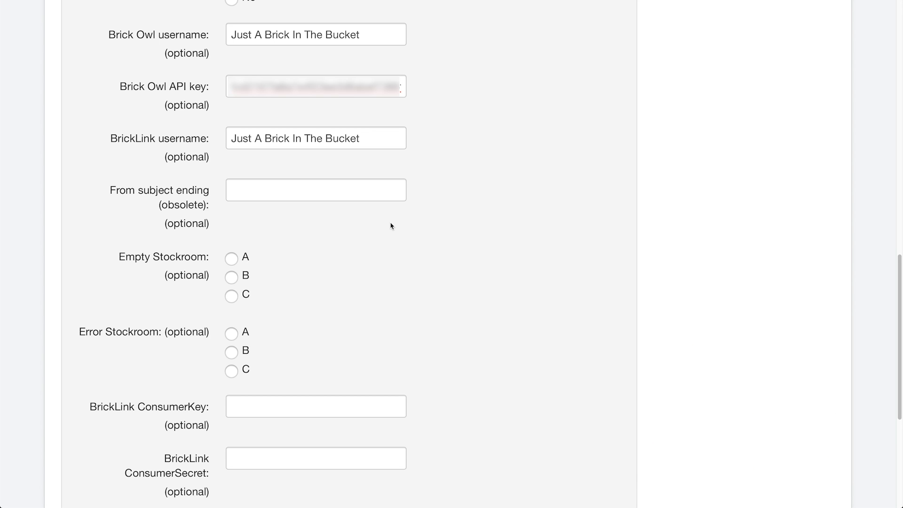
scroll(391, 226, "down", 5)
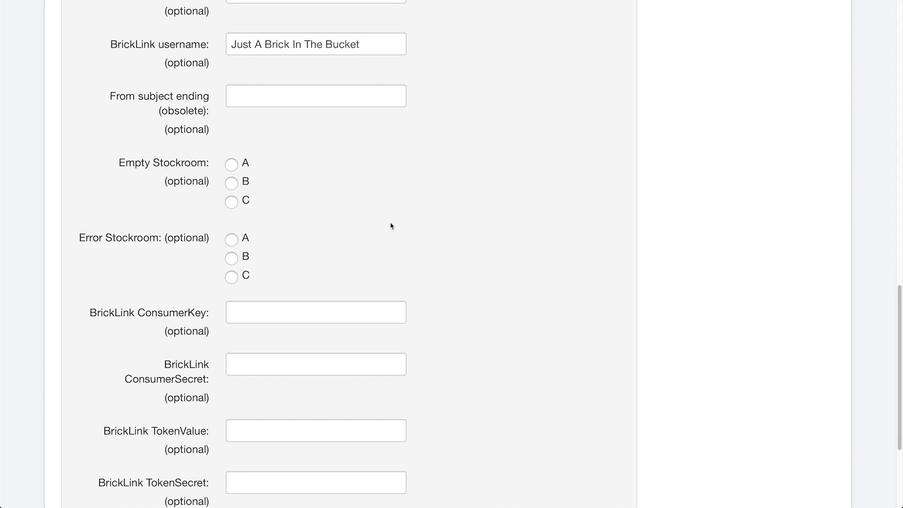
scroll(391, 226, "down", 1)
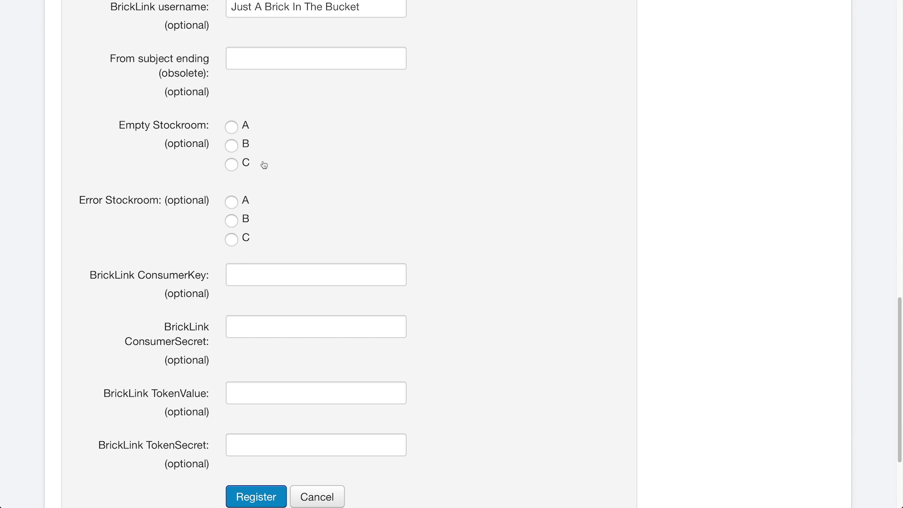
left_click(232, 149)
left_click(231, 240)
scroll(470, 241, "down", 2)
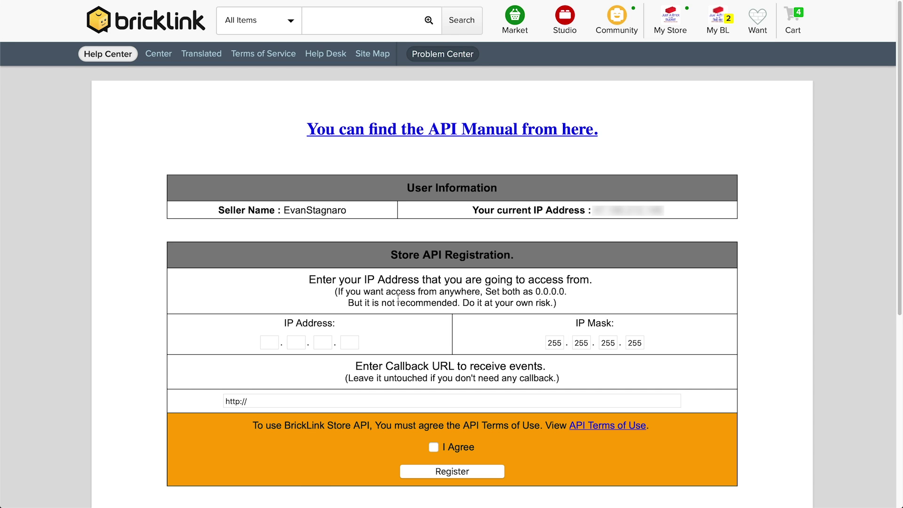
Highlight the note about allowing access from anywhere on BrickLink's Store API Registration page.
left_click_drag(337, 293, 559, 305)
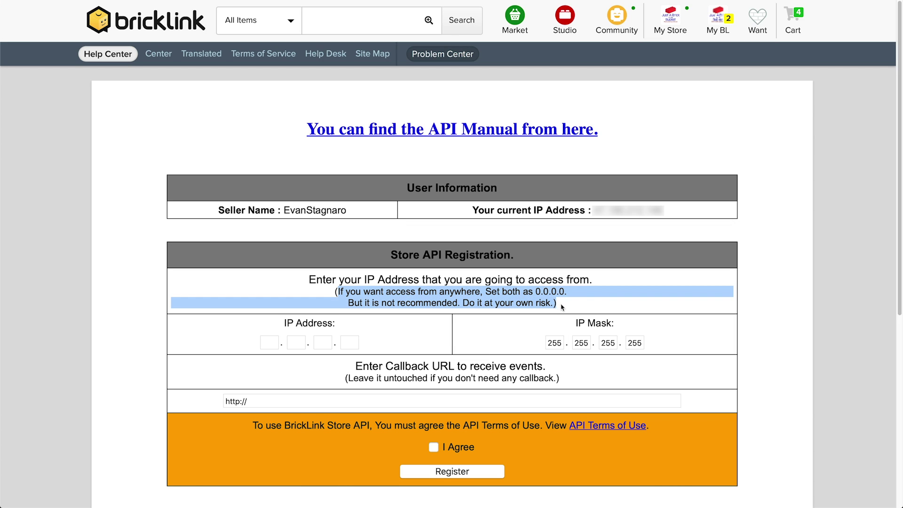
left_click(559, 305)
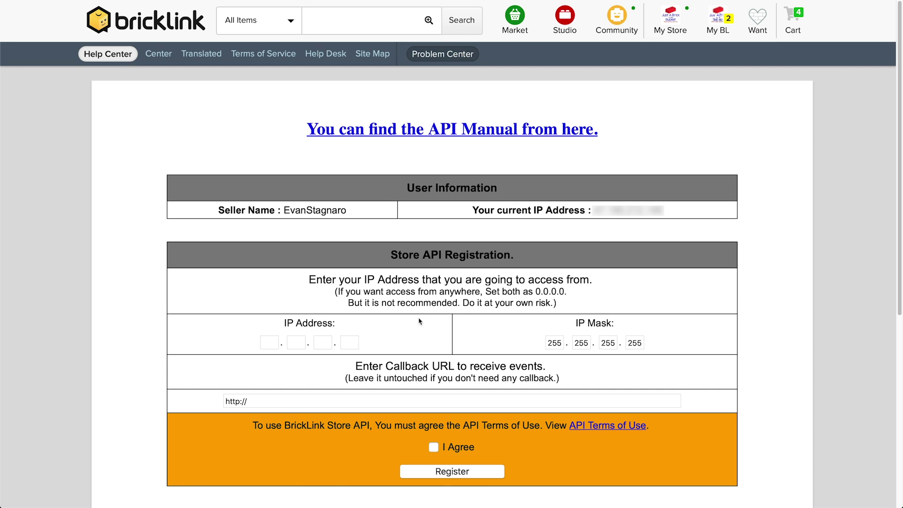
Set both the allowed IP address and the IP mask to 0.0.0.0.
left_click(266, 346)
type("0")
key("Tab")
type("0")
key("Tab")
type("0")
key("Tab")
type("0")
key("Tab")
type("0")
key("Tab")
type("0")
key("Tab")
type("0")
key("Tab")
type("0")
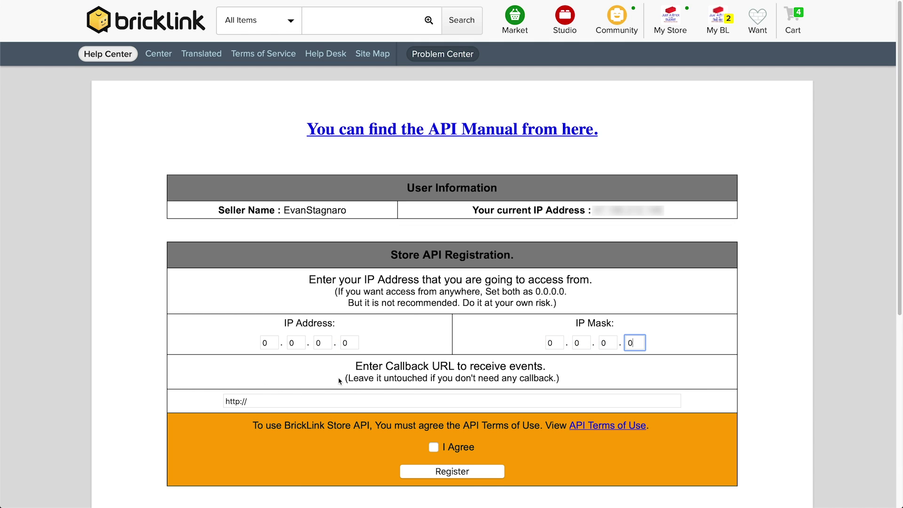
left_click(339, 382)
Agree to the API terms of use and submit the Store API registration.
left_click(434, 450)
left_click(453, 471)
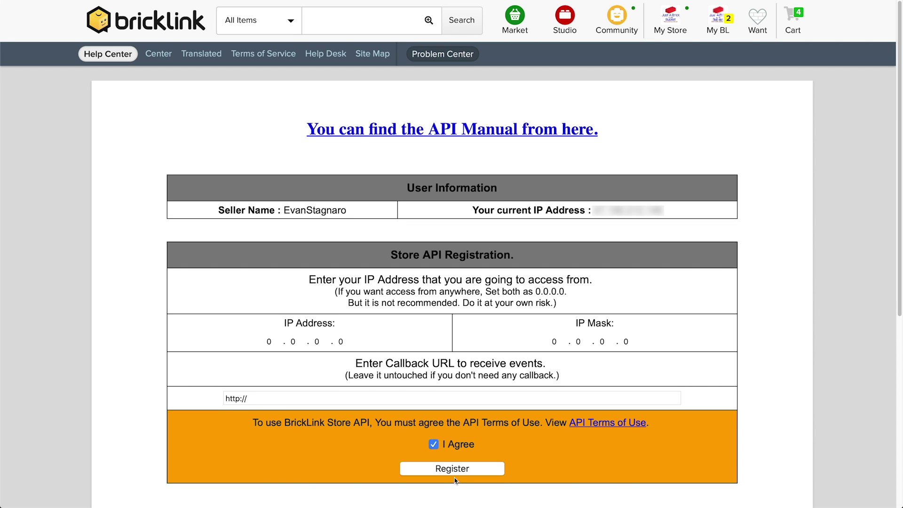
scroll(787, 331, "down", 2)
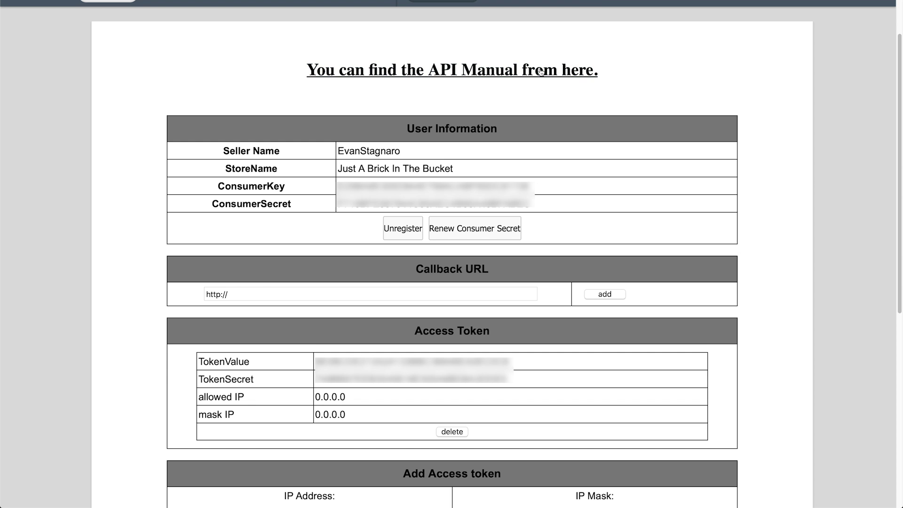
Select the newly issued consumer key value for copying.
left_click_drag(541, 187, 339, 181)
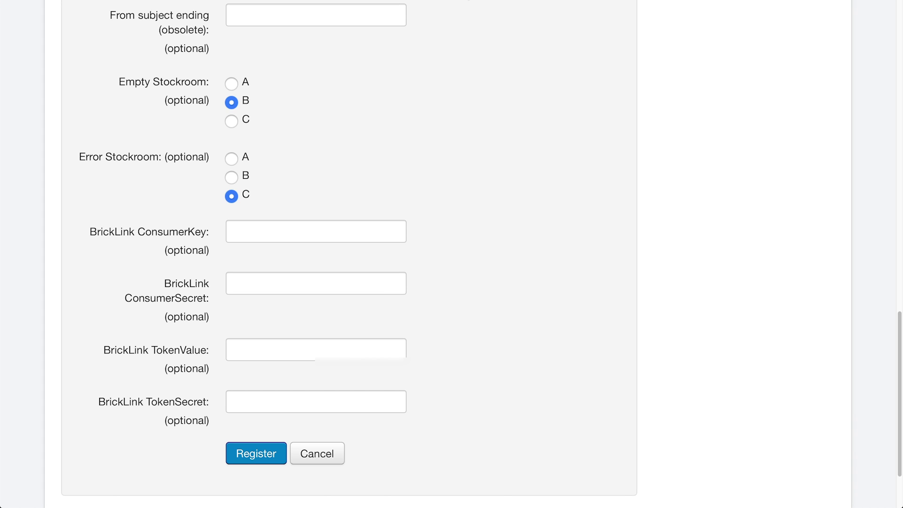
Paste the BrickLink ConsumerKey and ConsumerSecret into the matching BrickPacker fields.
left_click(348, 228)
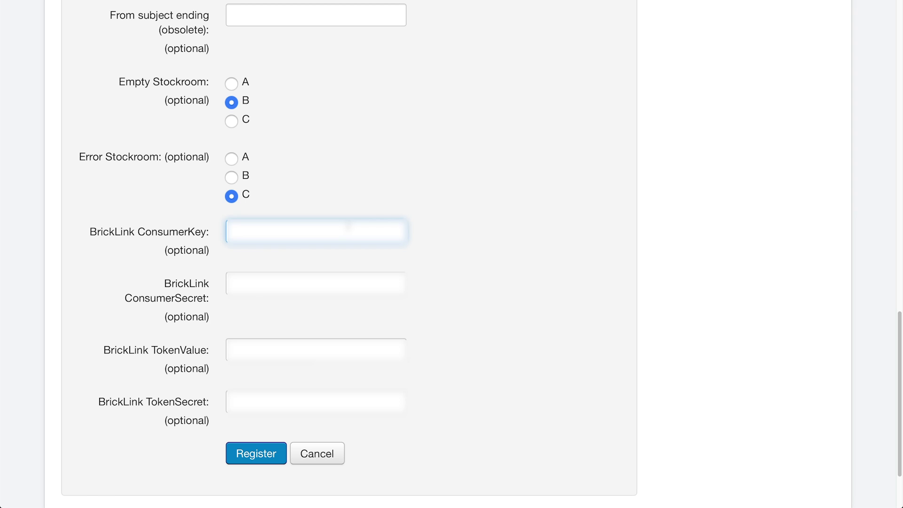
key("super+v")
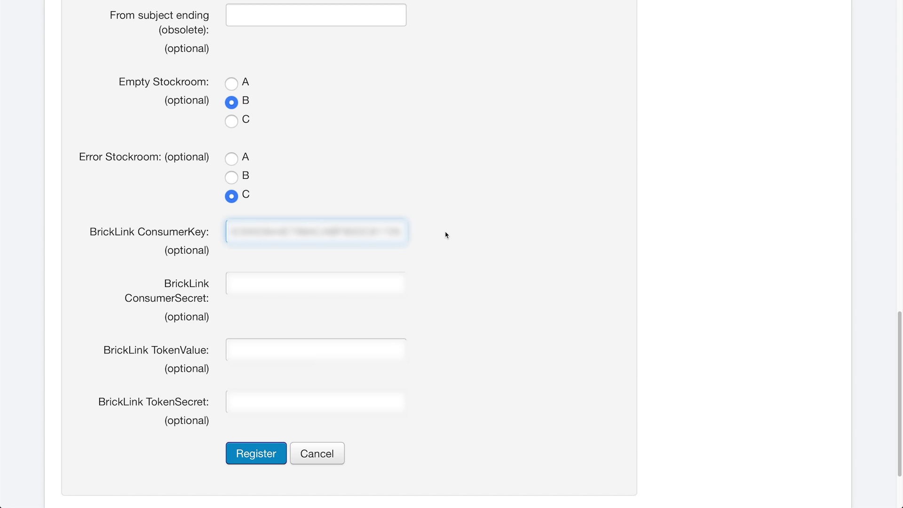
left_click(446, 235)
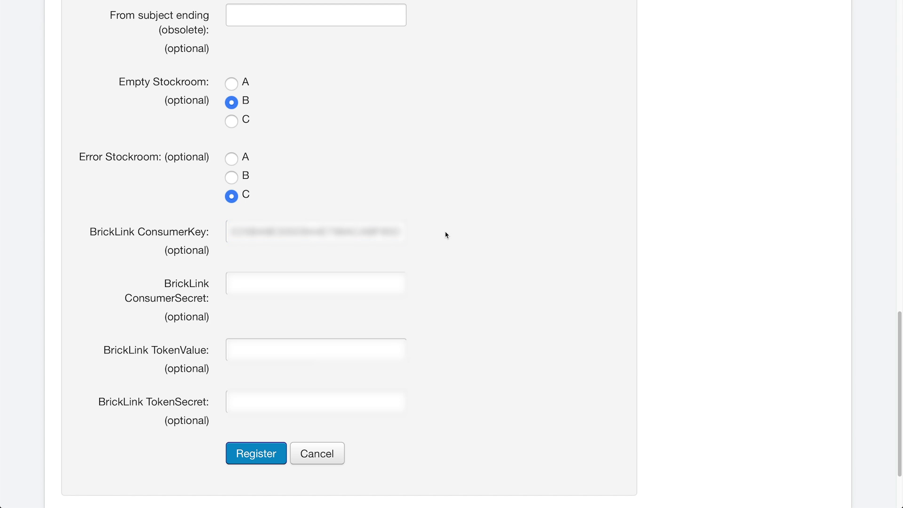
mouse_move(177, 281)
left_click(637, 2)
left_click_drag(533, 207, 335, 204)
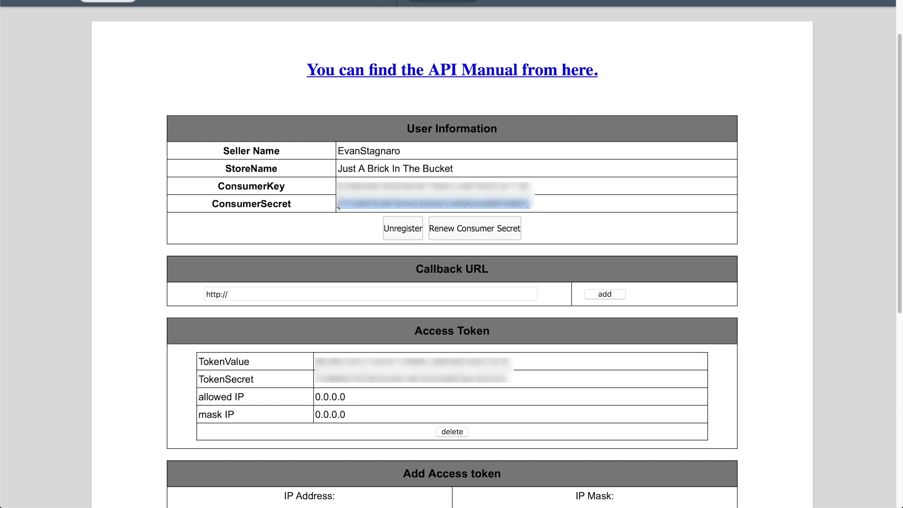
left_click(433, 3)
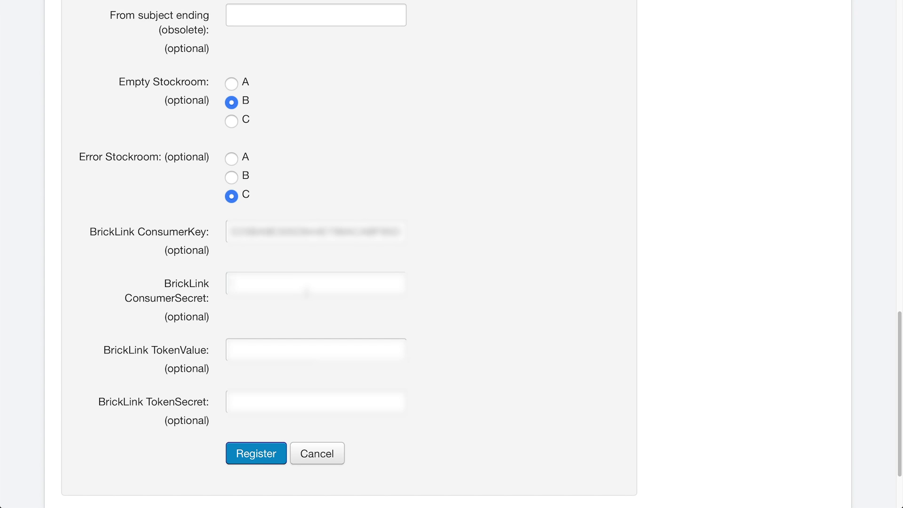
left_click(306, 286)
key("super+v")
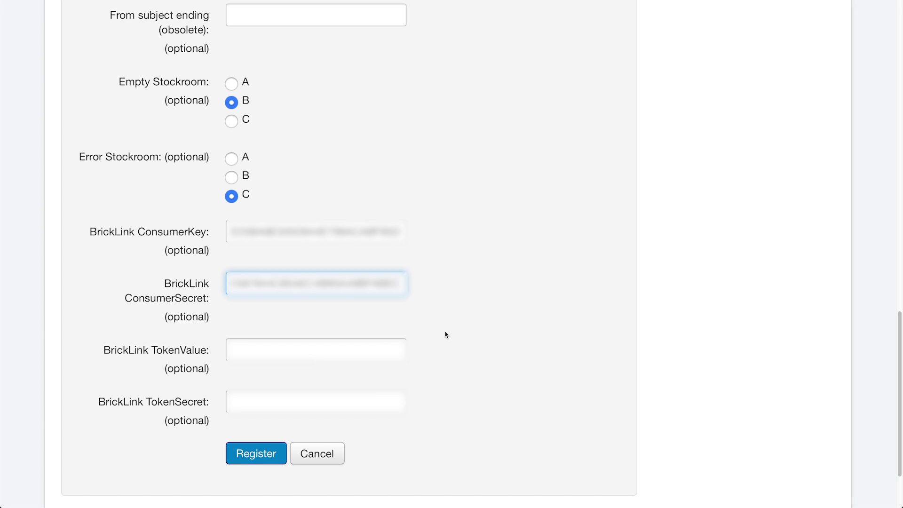
left_click(447, 336)
Copy the BrickLink TokenValue and paste it into BrickPacker's TokenValue field.
left_click(542, 3)
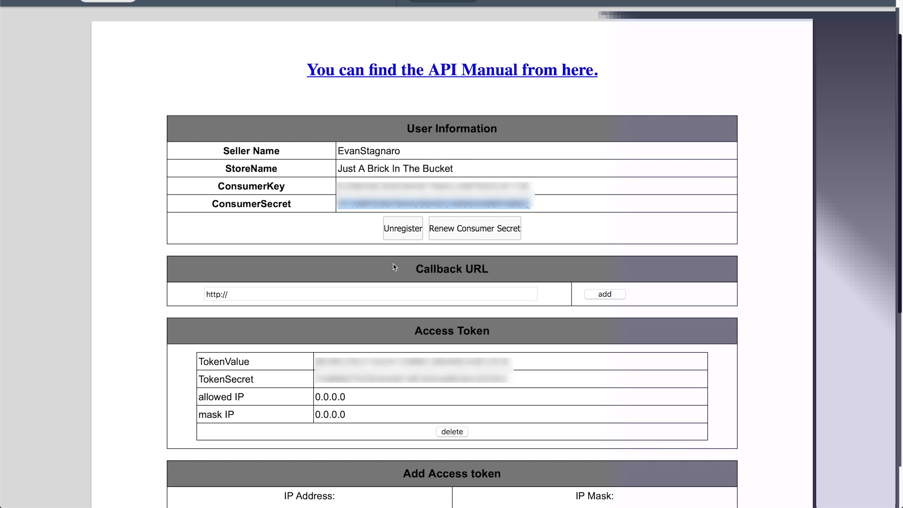
left_click_drag(510, 361, 317, 358)
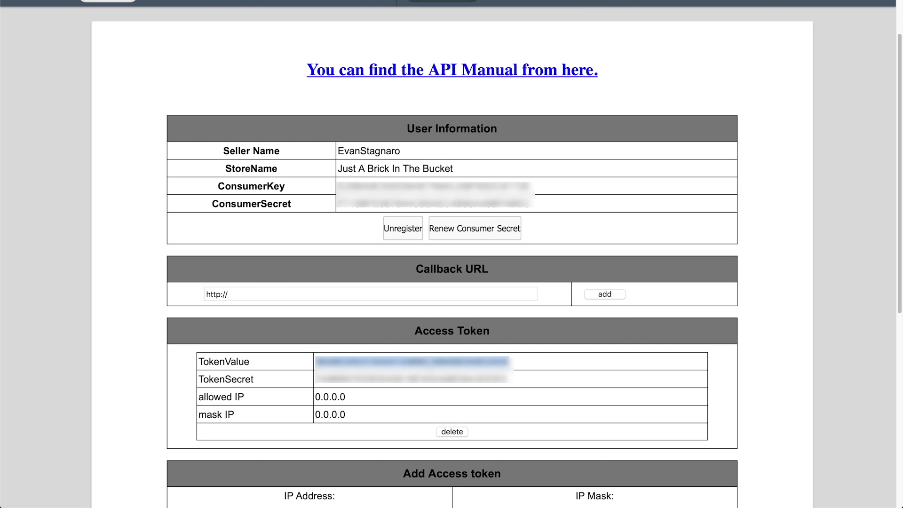
left_click(446, 2)
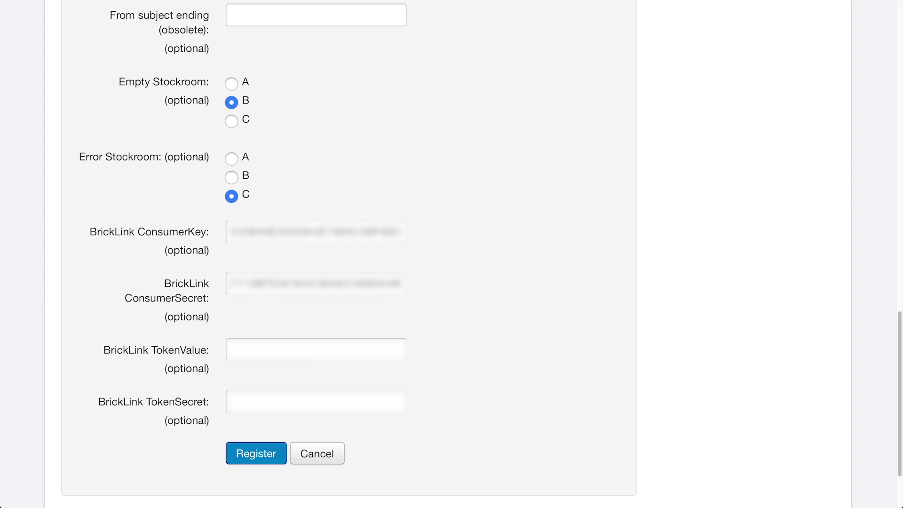
left_click(341, 357)
key("super+v")
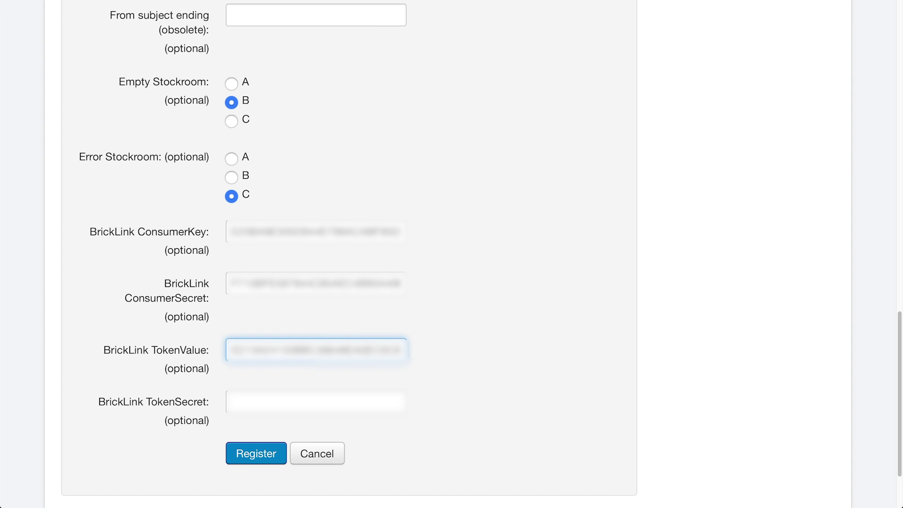
Paste the BrickLink TokenSecret into BrickPacker and submit the registration.
key("super+Tab")
left_click_drag(509, 379, 315, 379)
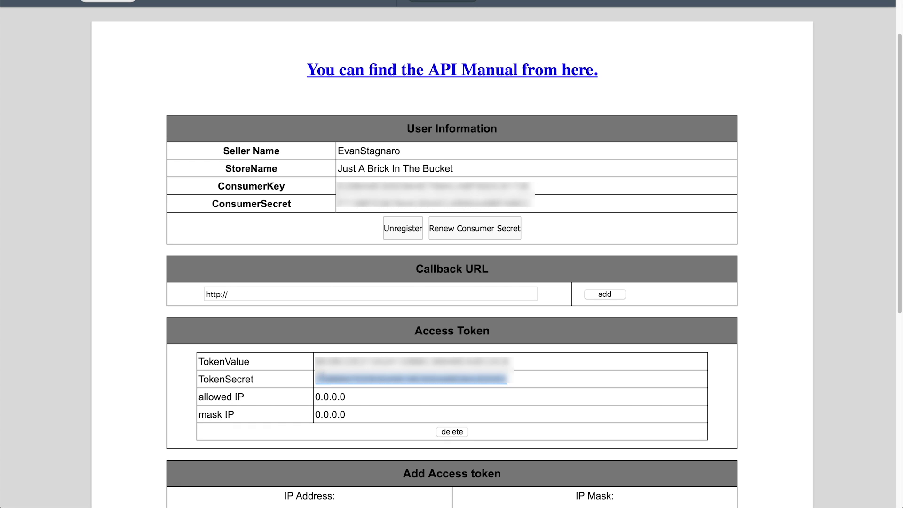
key("super+Tab")
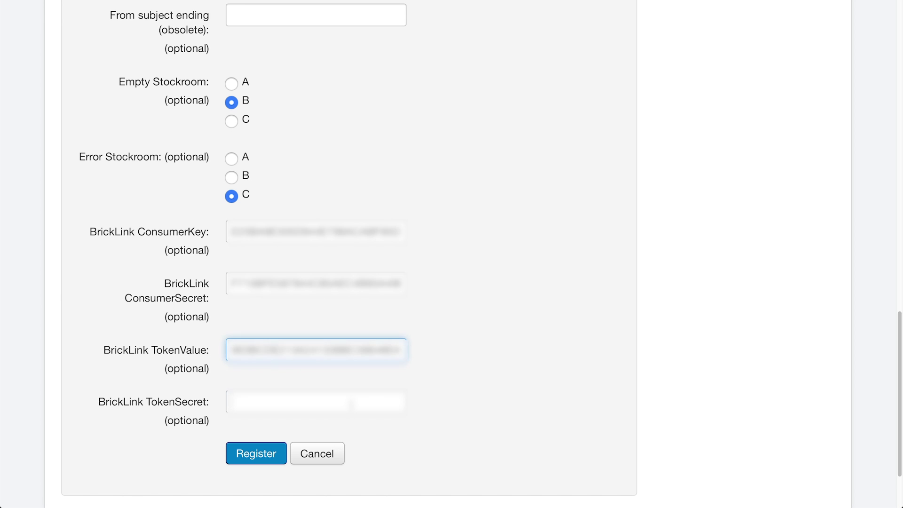
left_click(353, 402)
key("super+v")
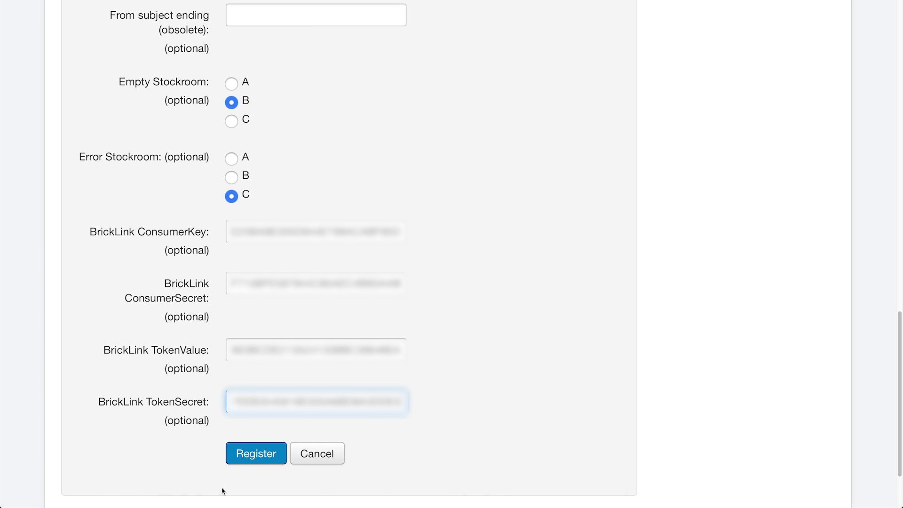
left_click(257, 454)
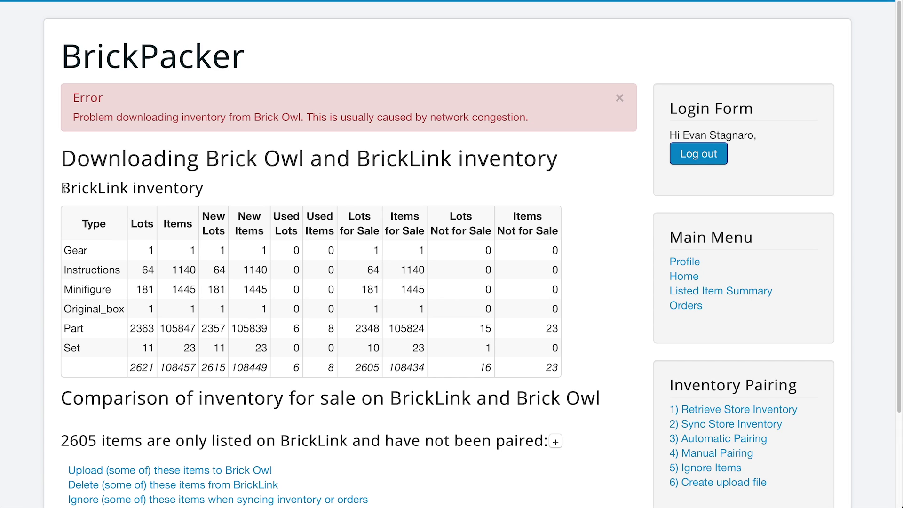
left_click_drag(62, 188, 127, 189)
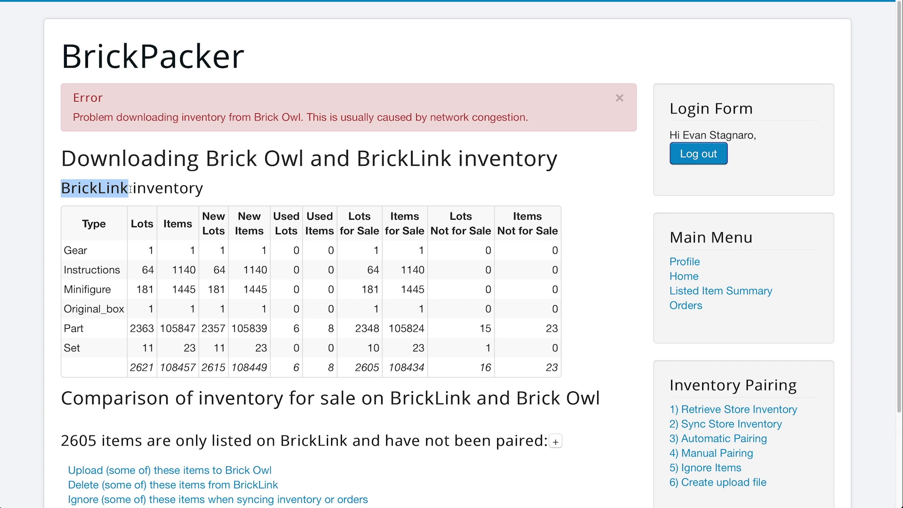
left_click(183, 187)
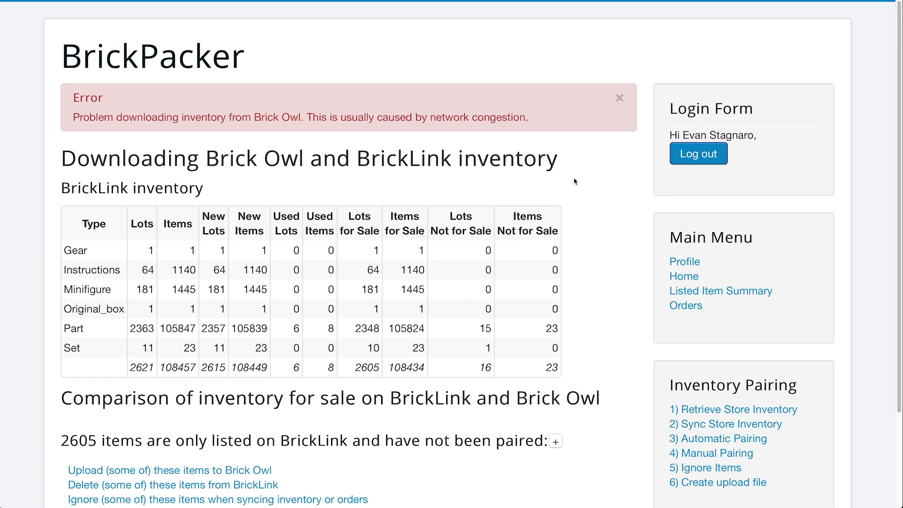
scroll(574, 182, "down", 5)
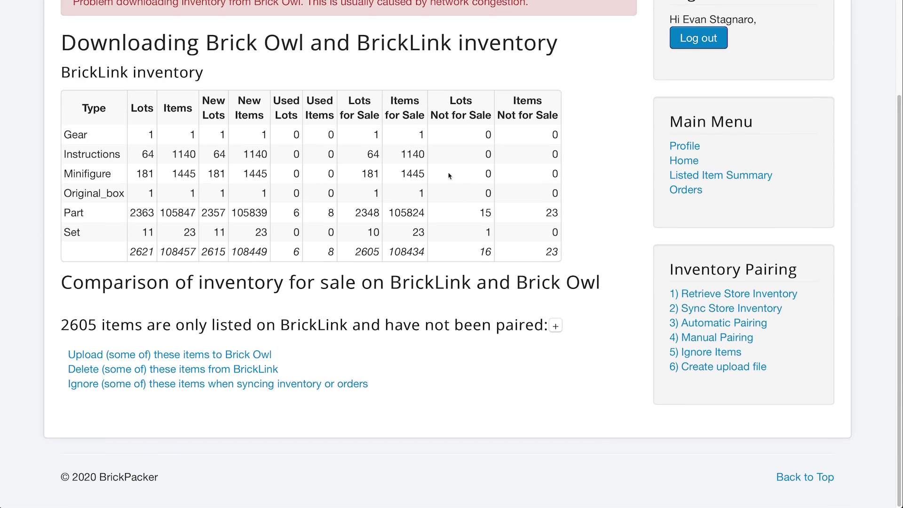
left_click_drag(61, 324, 97, 320)
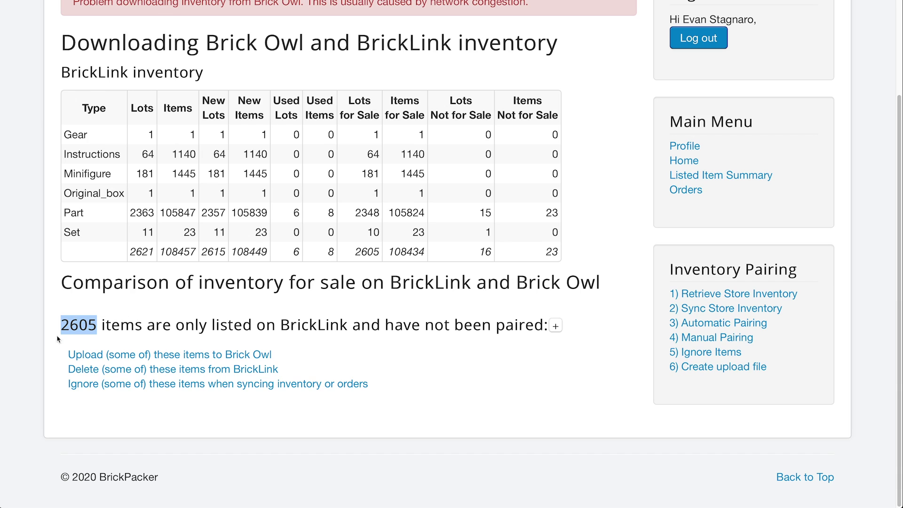
left_click_drag(147, 325, 349, 325)
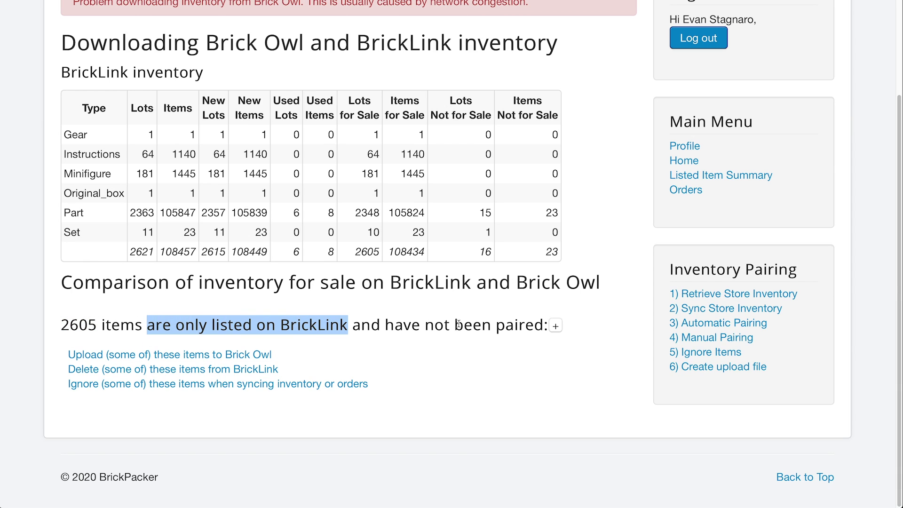
left_click(505, 356)
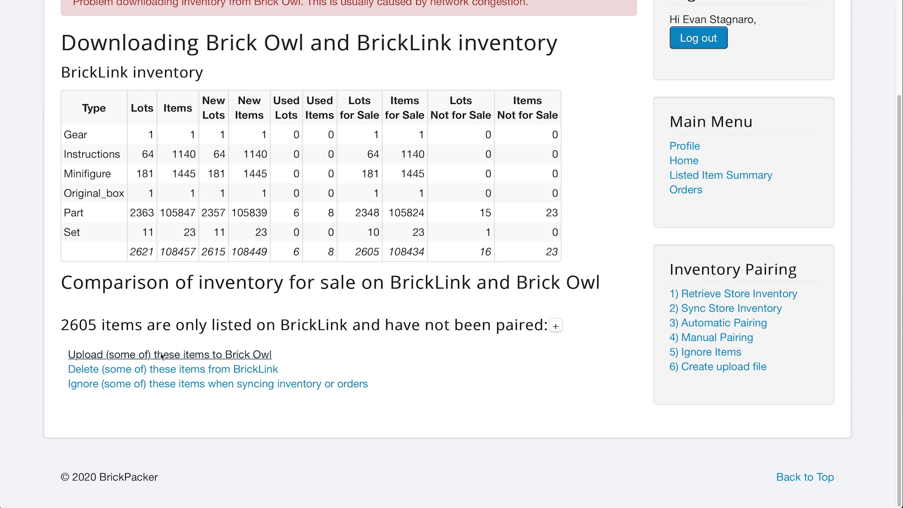
left_click(162, 355)
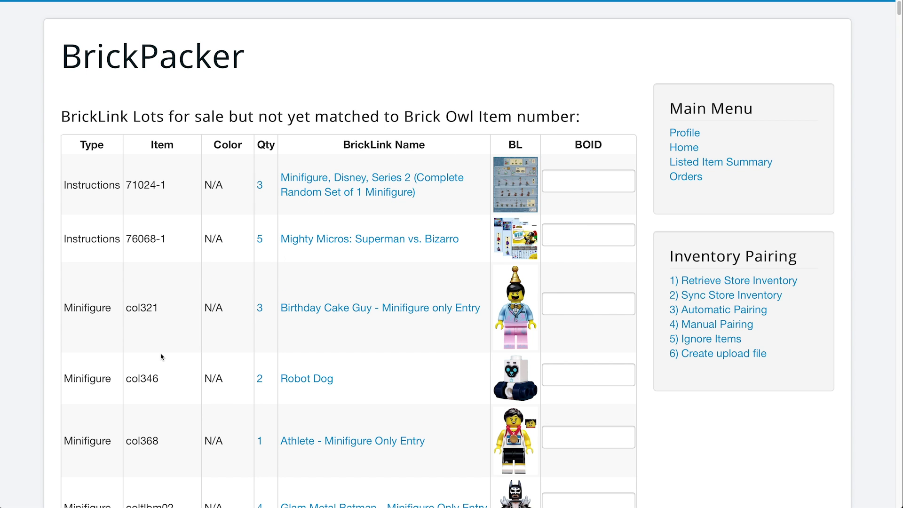
Scroll the unmatched lots table, focusing and leaving the Birthday Cake Guy BOID field empty.
scroll(353, 311, "down", 2)
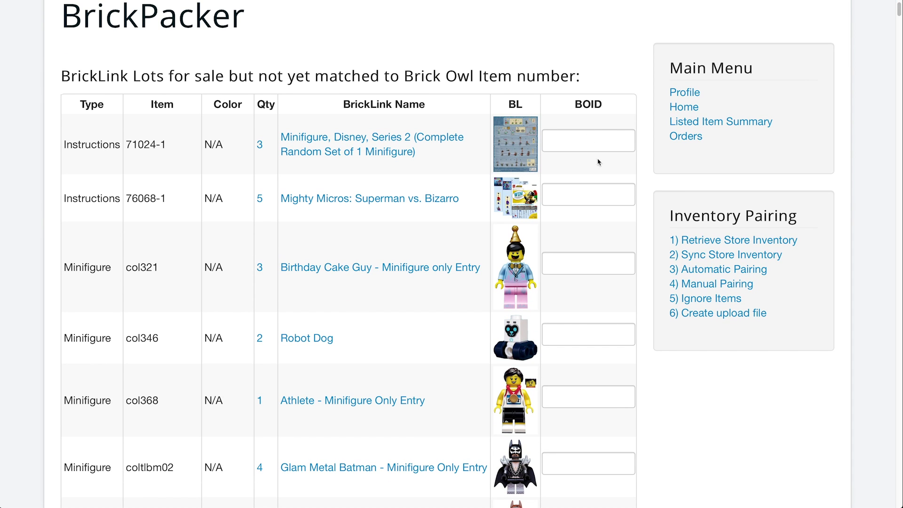
left_click_drag(574, 106, 607, 104)
left_click(606, 103)
left_click(601, 264)
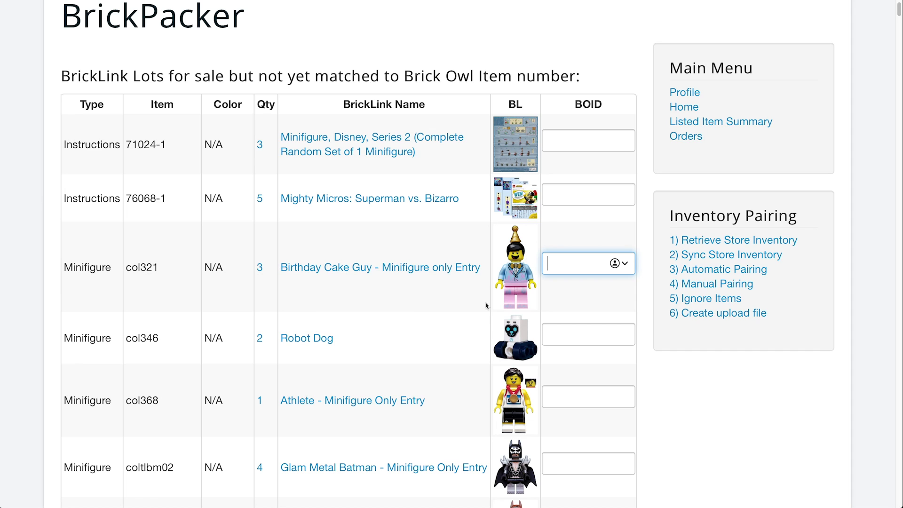
left_click(551, 303)
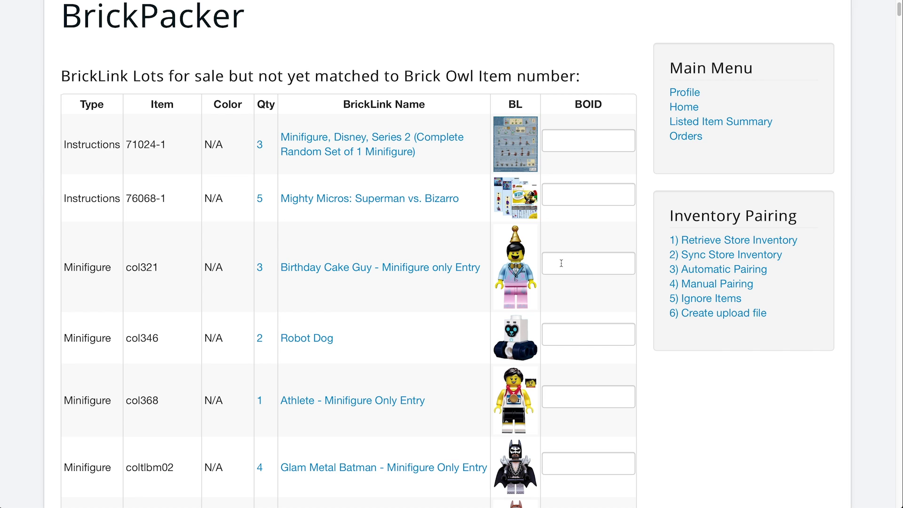
scroll(441, 259, "down", 20)
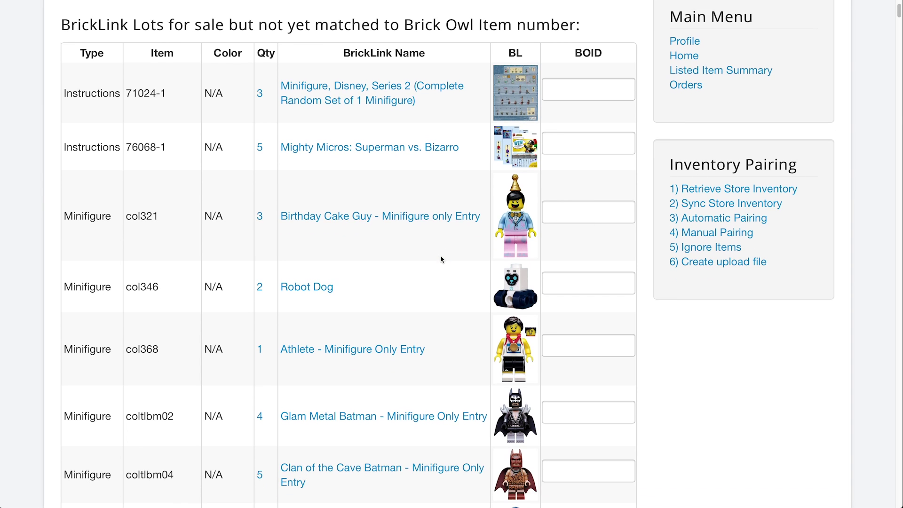
scroll(441, 259, "down", 20)
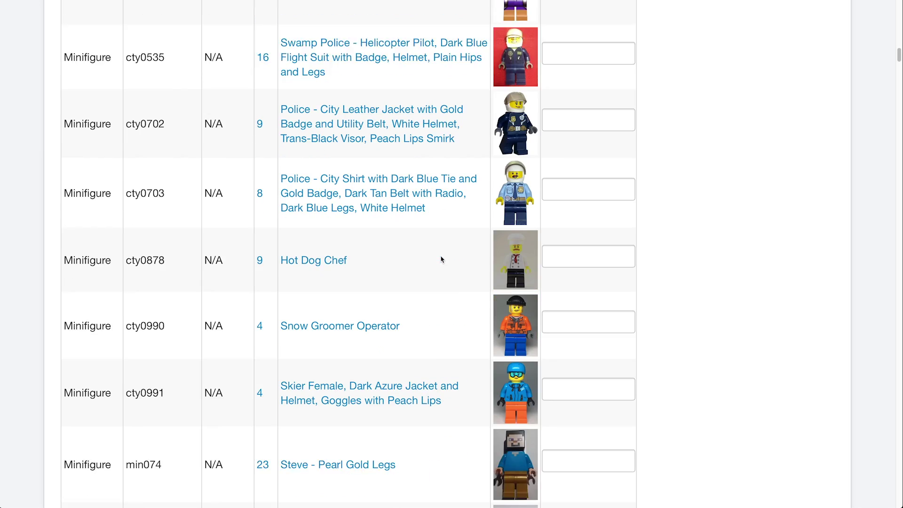
scroll(441, 259, "down", 17)
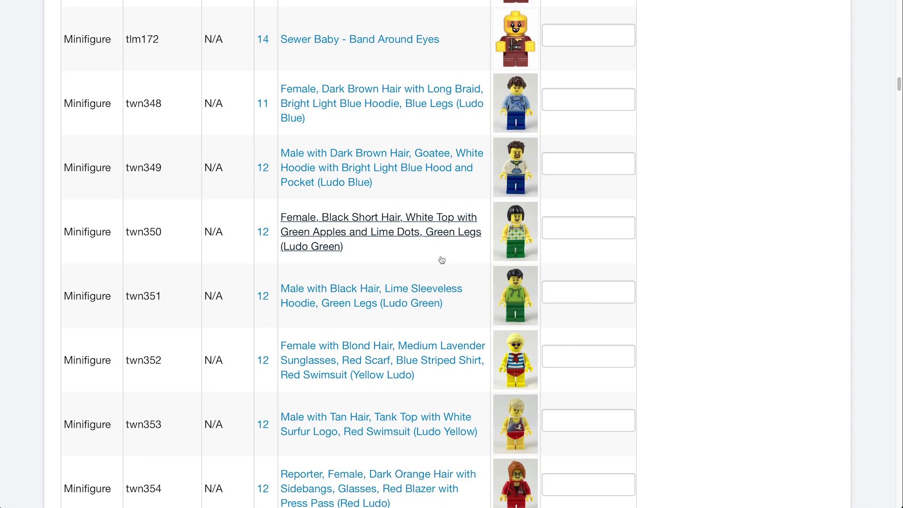
scroll(442, 259, "down", 20)
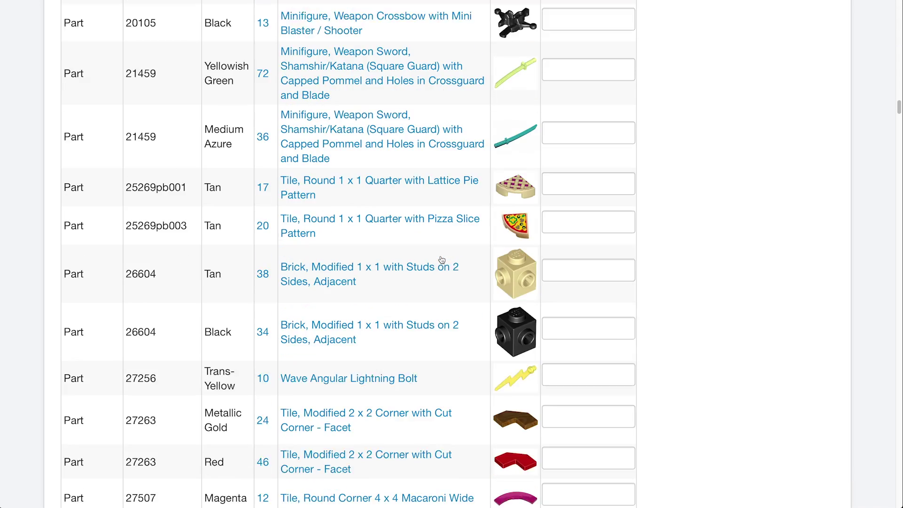
scroll(442, 259, "down", 15)
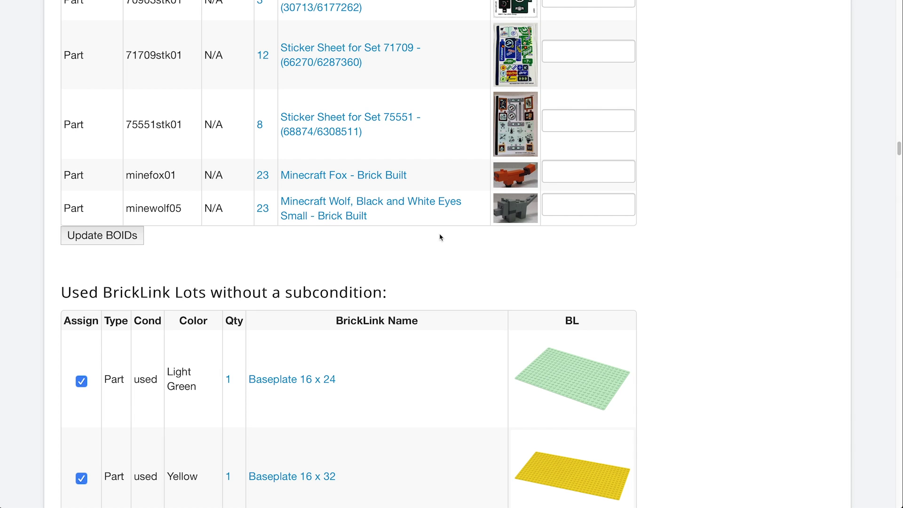
Scroll down to the 'Used BrickLink Lots without a subcondition' section.
scroll(652, 214, "down", 5)
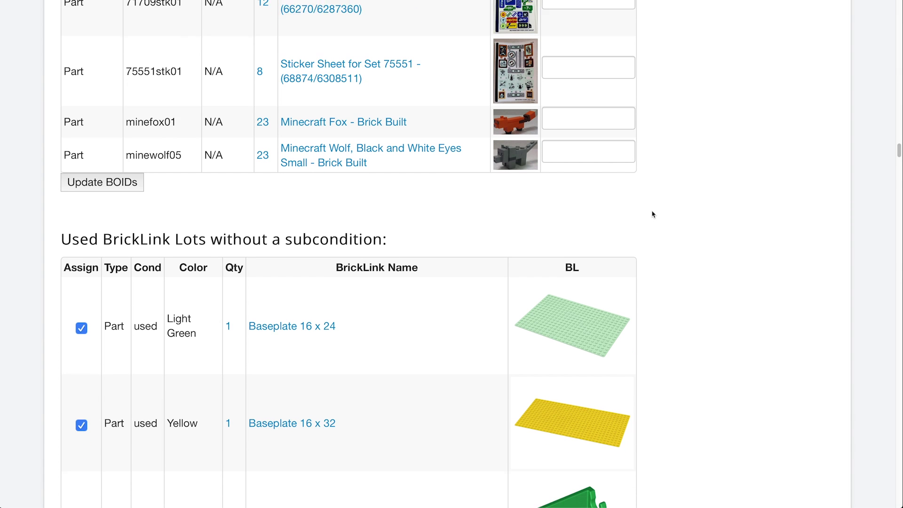
scroll(652, 215, "down", 1)
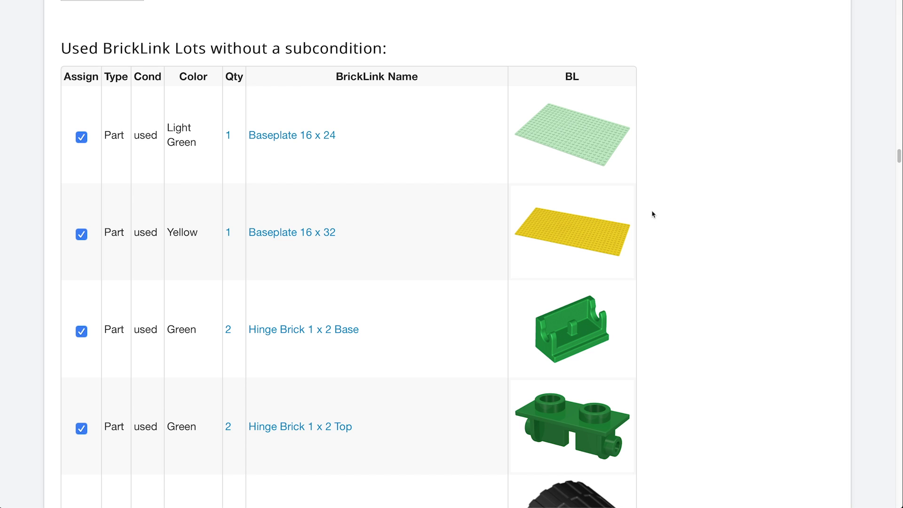
scroll(653, 214, "down", 8)
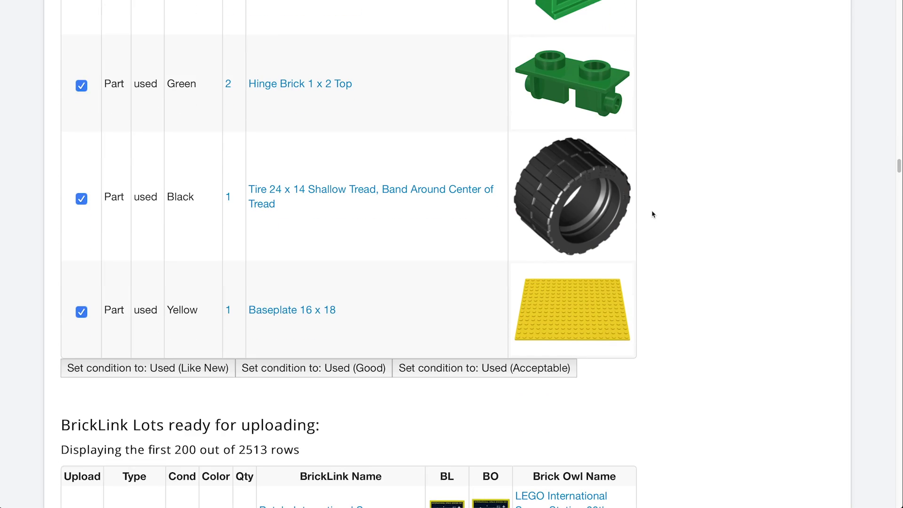
scroll(653, 214, "up", 7)
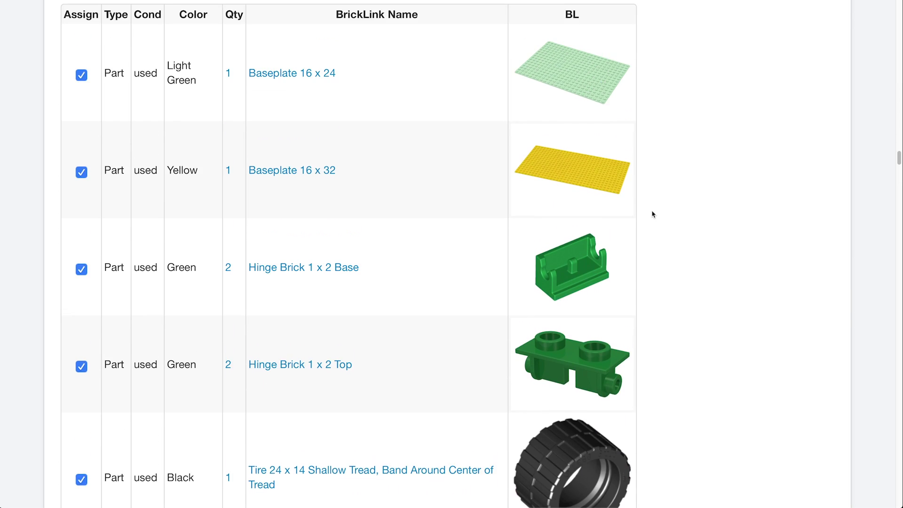
scroll(652, 215, "up", 2)
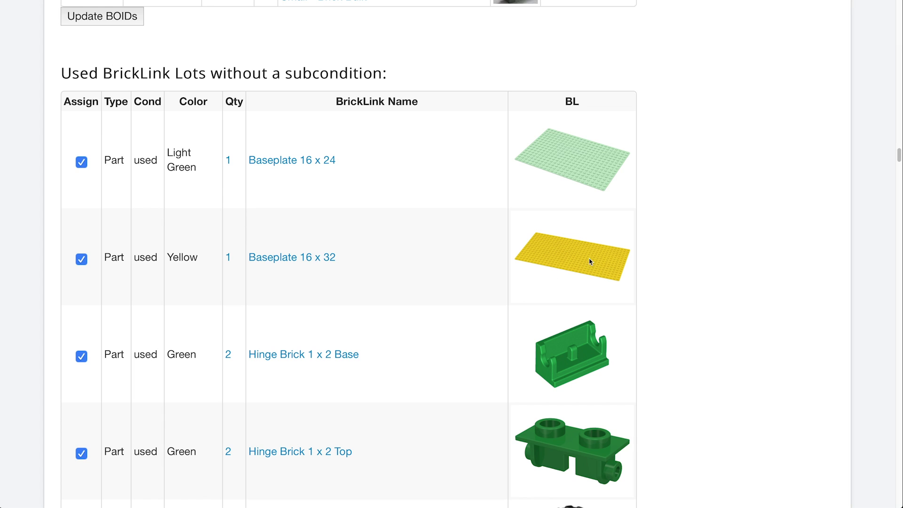
scroll(647, 198, "down", 1)
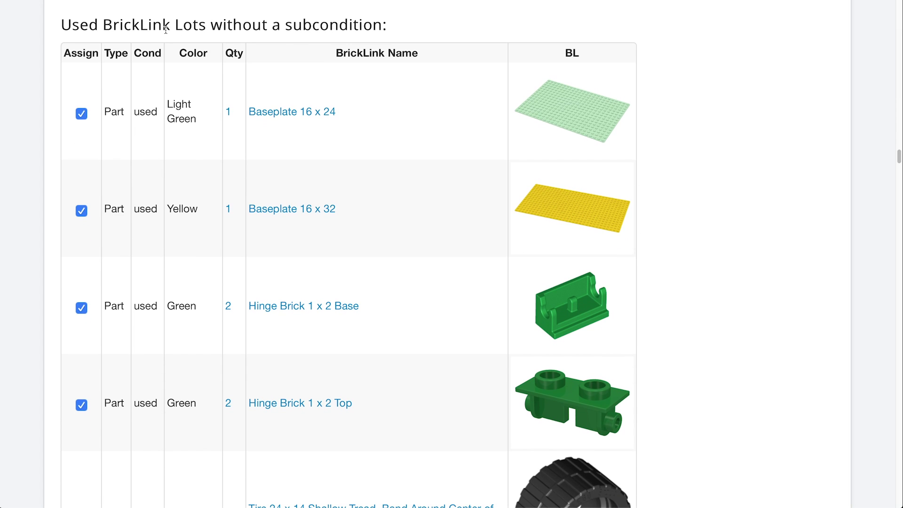
left_click_drag(72, 26, 375, 26)
left_click(403, 29)
Untick the Assign checkbox on the yellow Baseplate 16 x 18 row.
scroll(366, 102, "down", 1)
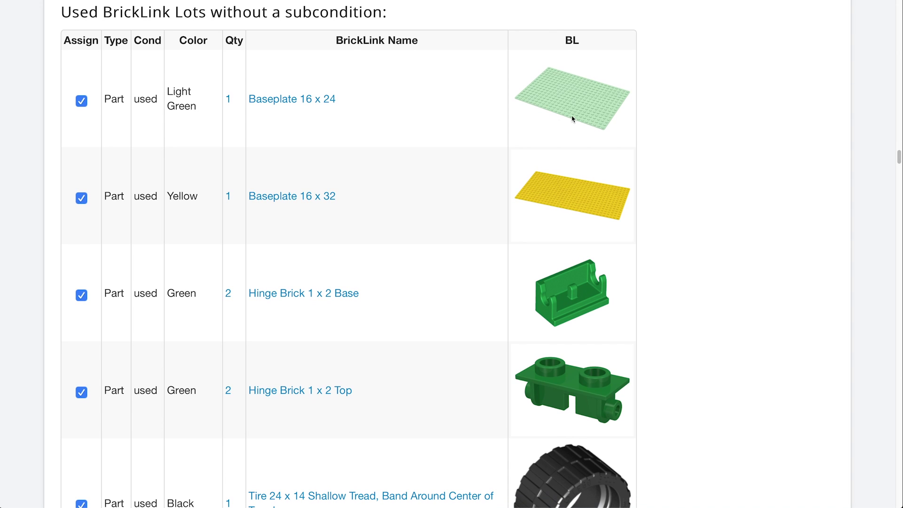
scroll(512, 214, "down", 5)
scroll(513, 216, "down", 4)
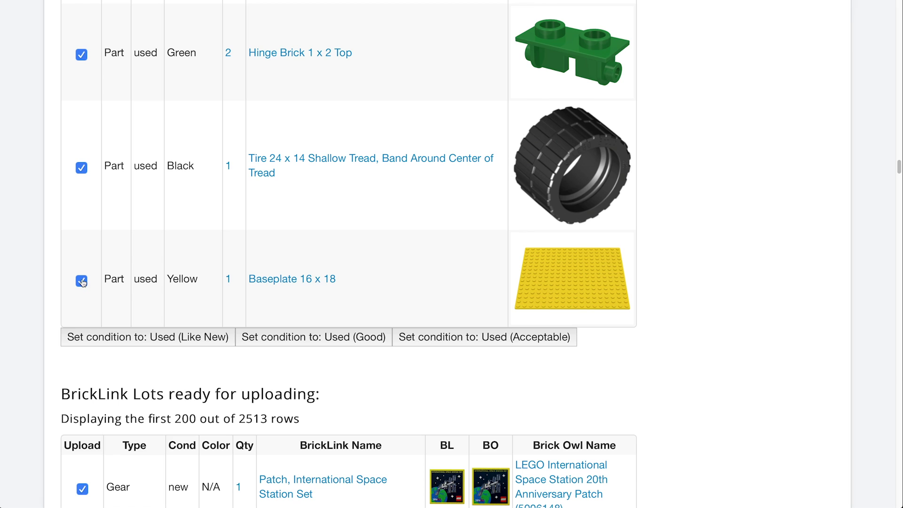
scroll(227, 226, "up", 1)
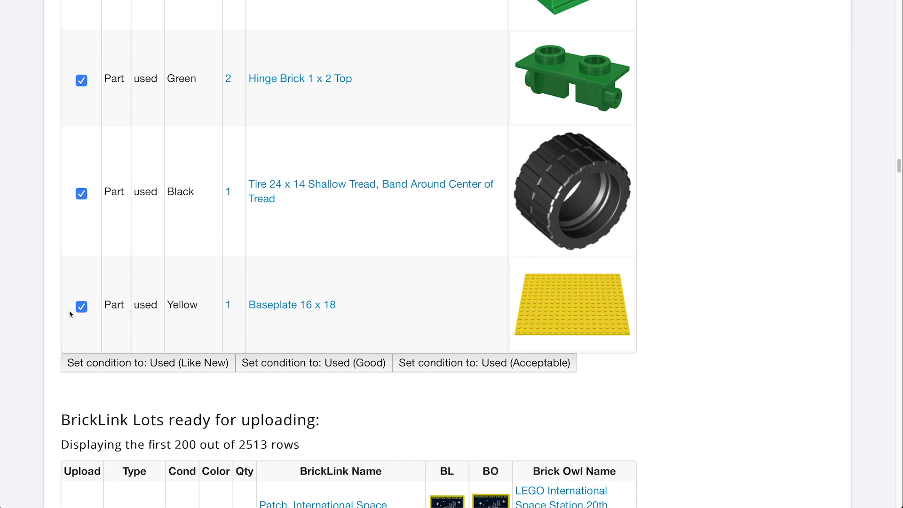
left_click(83, 309)
scroll(477, 357, "down", 5)
scroll(477, 357, "down", 5)
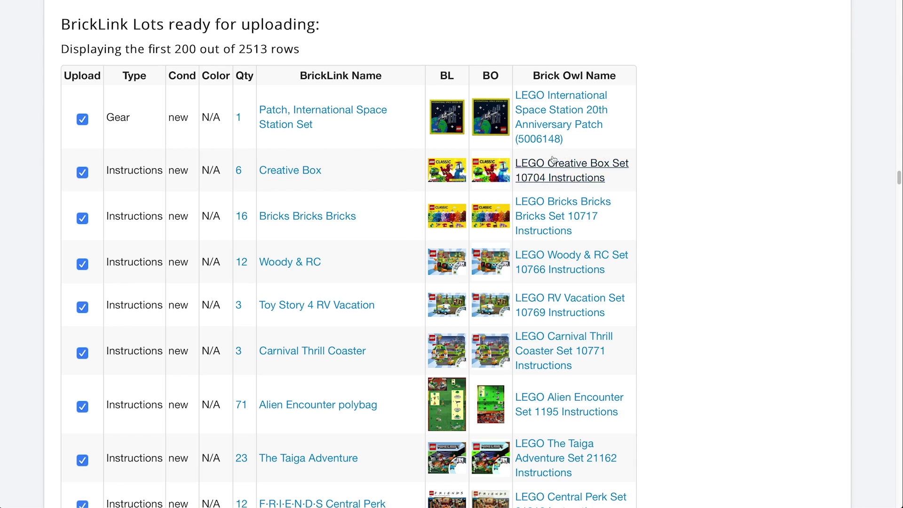
scroll(394, 300, "down", 20)
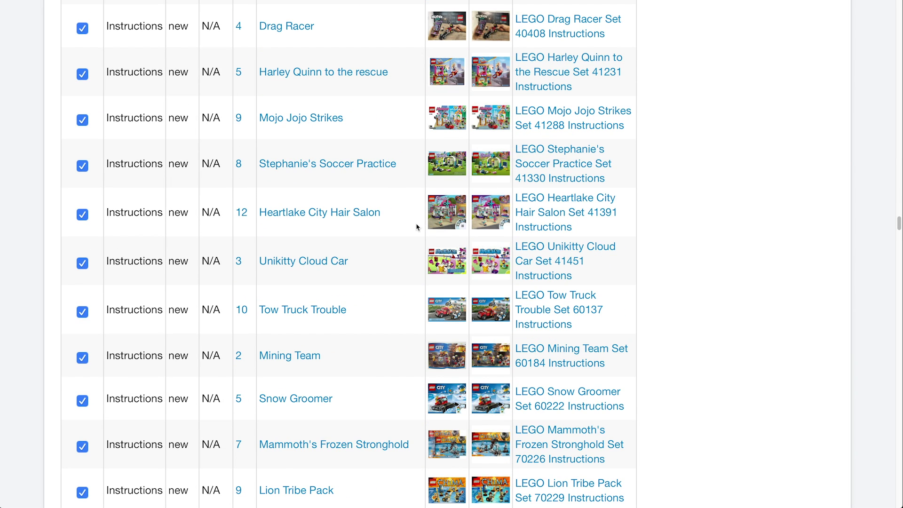
scroll(416, 228, "down", 2)
scroll(416, 227, "down", 15)
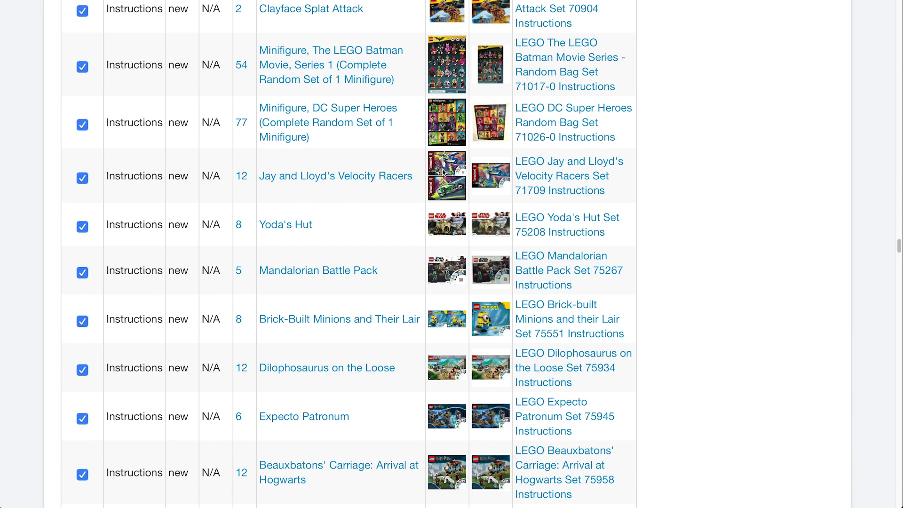
scroll(402, 249, "down", 20)
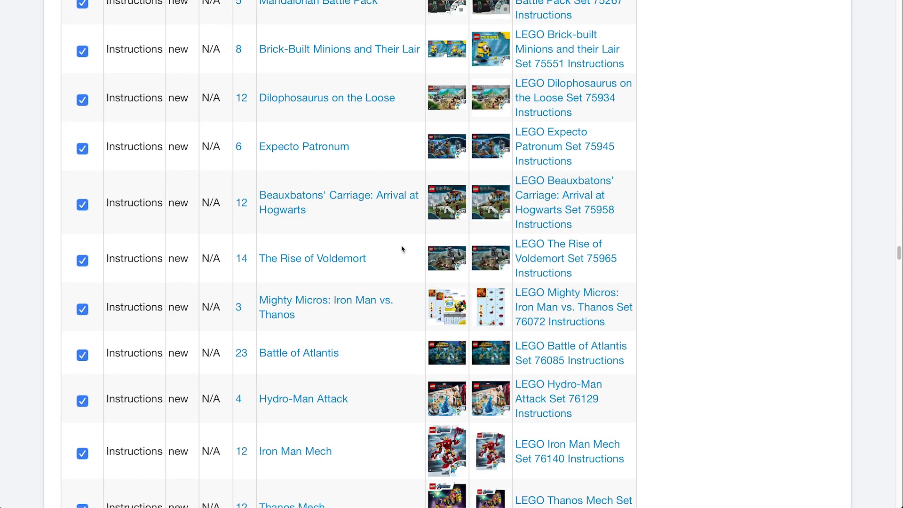
scroll(403, 249, "down", 10)
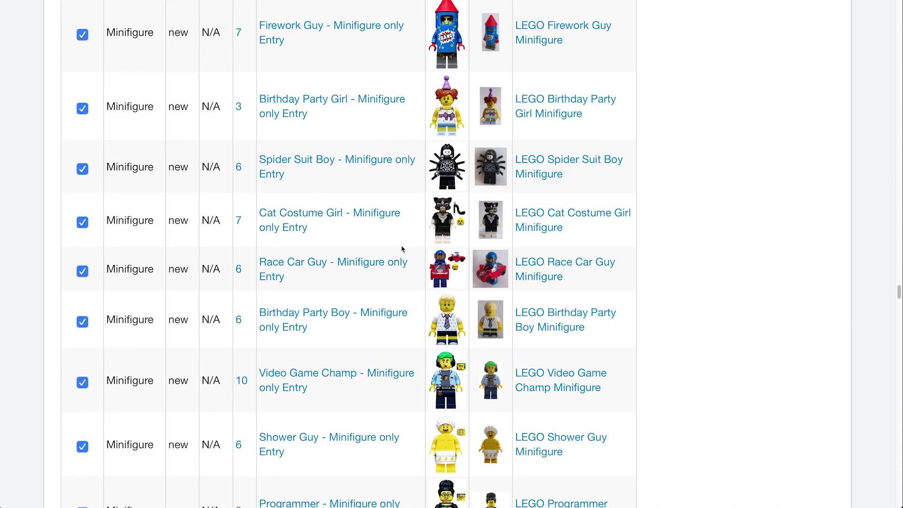
scroll(402, 249, "down", 20)
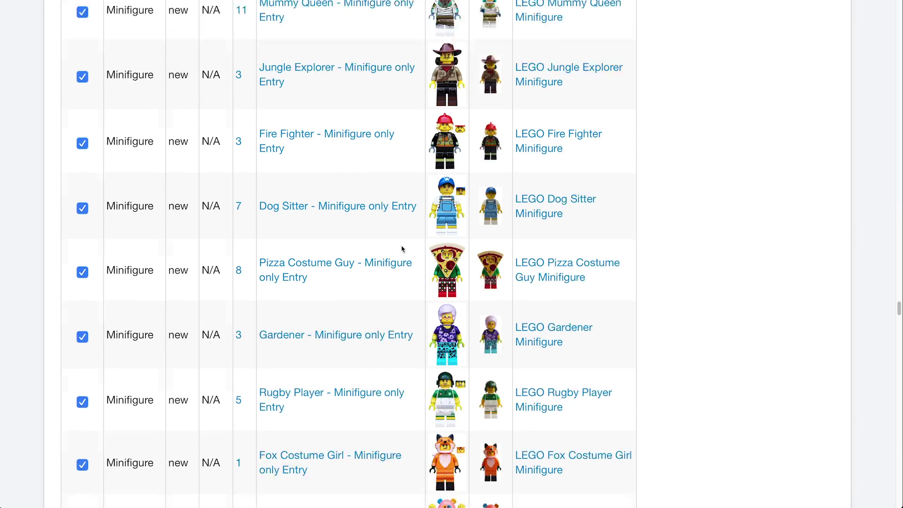
scroll(402, 249, "down", 20)
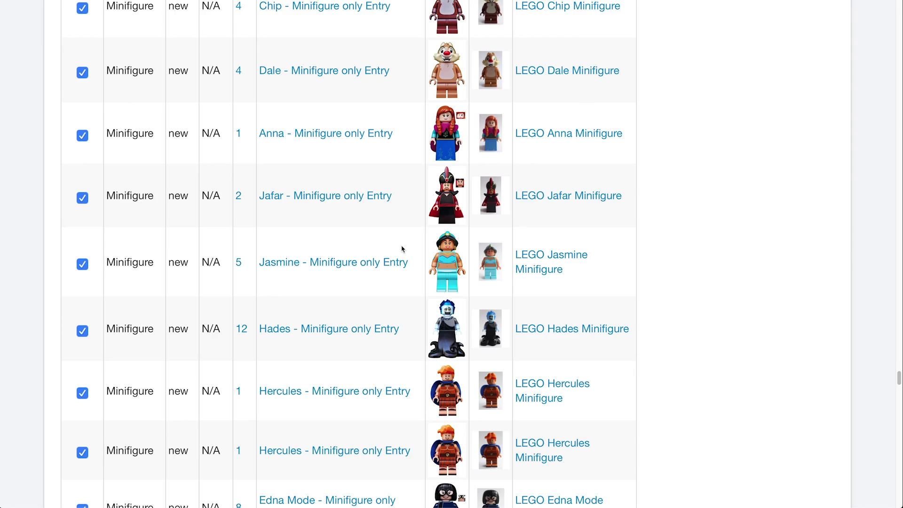
scroll(402, 249, "down", 20)
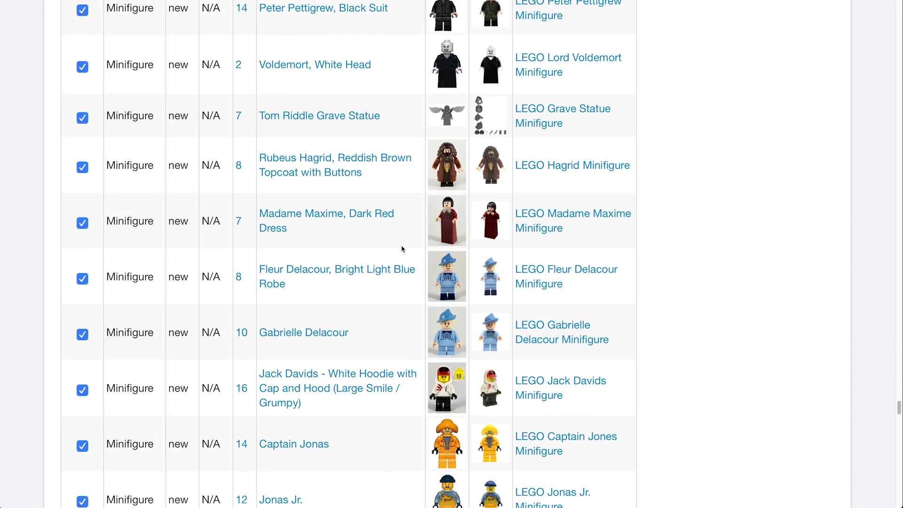
scroll(402, 249, "down", 1)
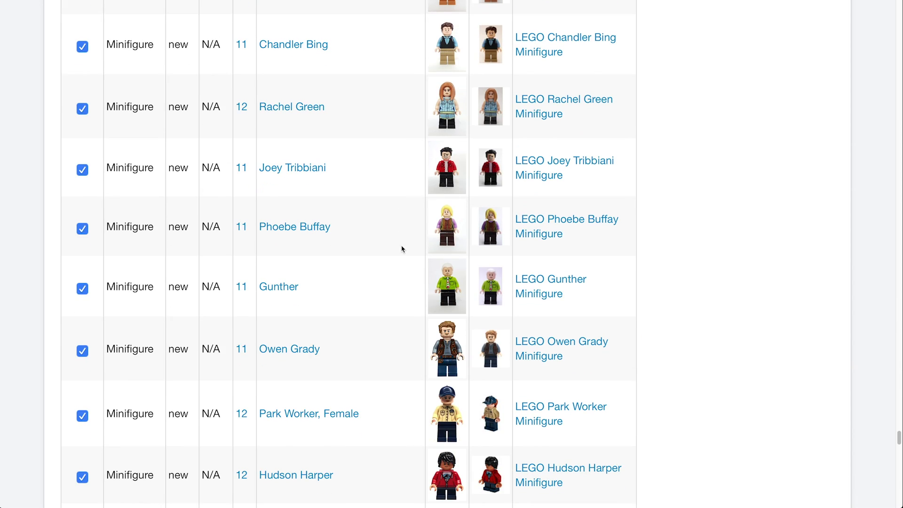
scroll(402, 249, "down", 20)
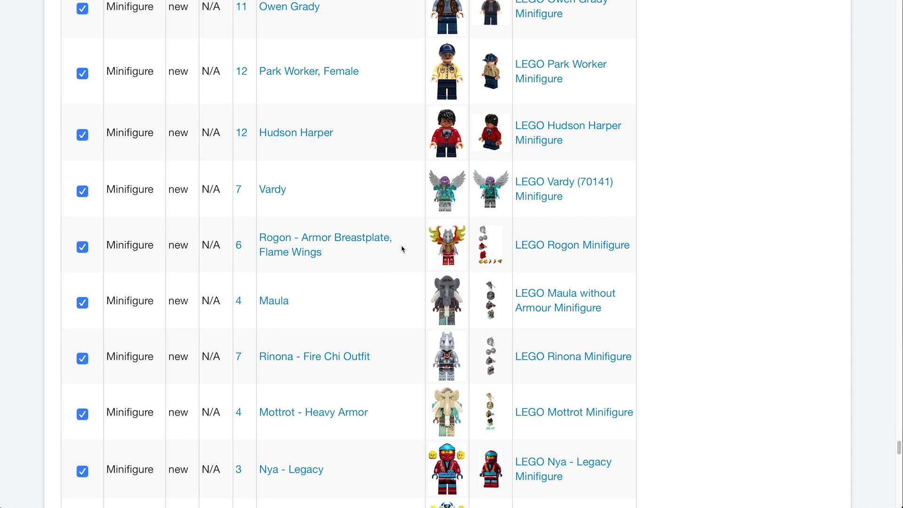
scroll(402, 249, "down", 20)
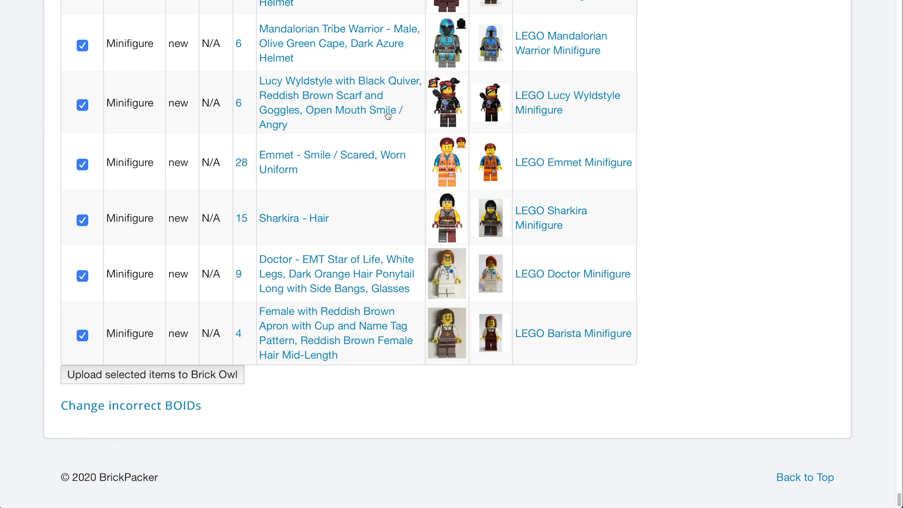
left_click(188, 380)
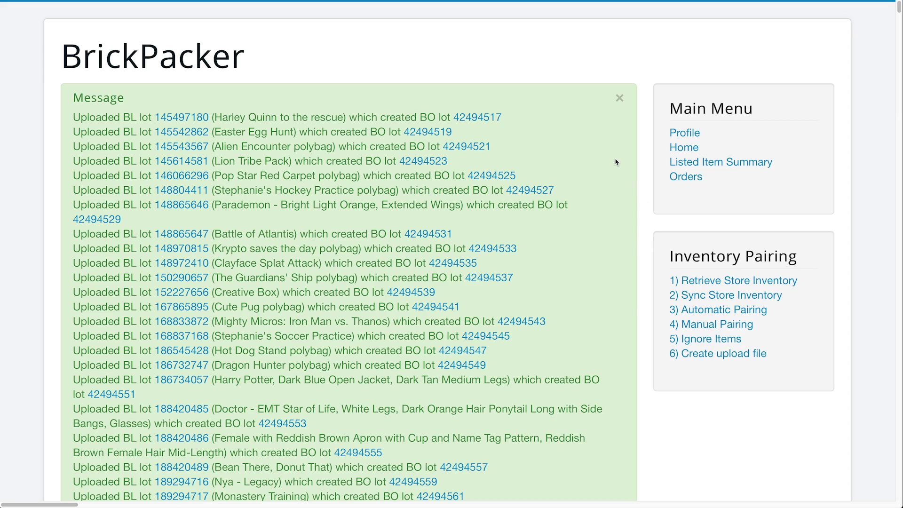
Scroll the upload results to the 'Invalid BOID, item not found' error for Baby Voldemort.
scroll(616, 162, "down", 13)
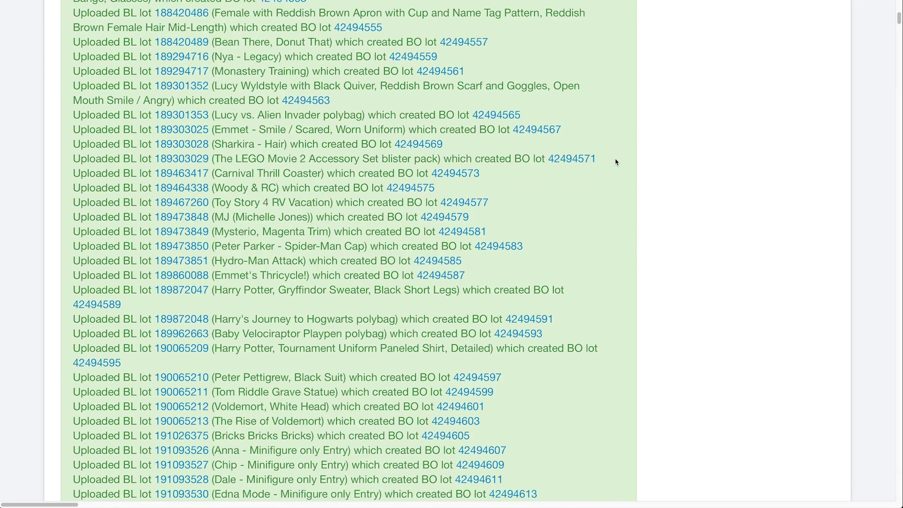
scroll(616, 162, "down", 17)
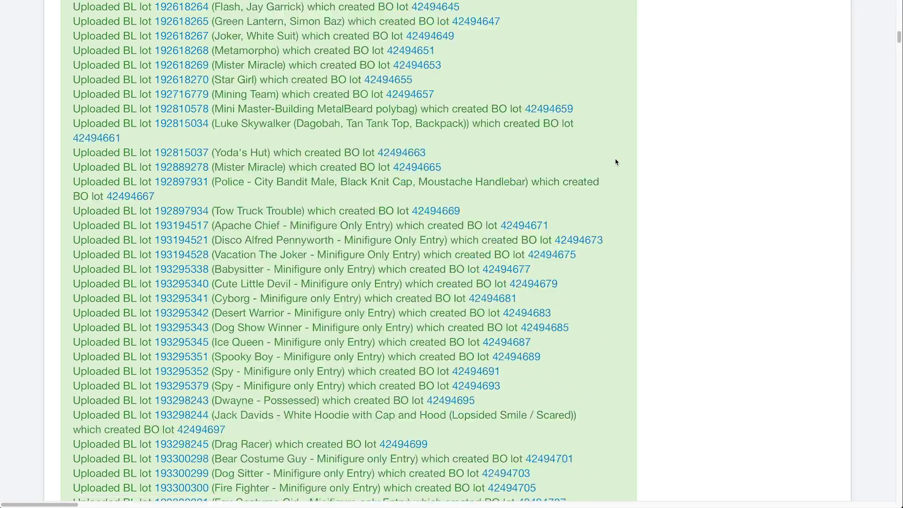
scroll(615, 162, "down", 20)
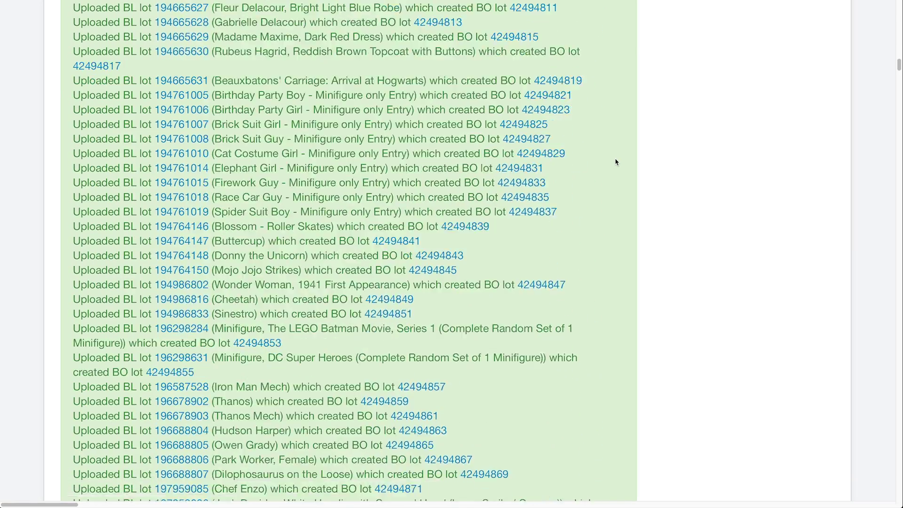
scroll(616, 162, "down", 16)
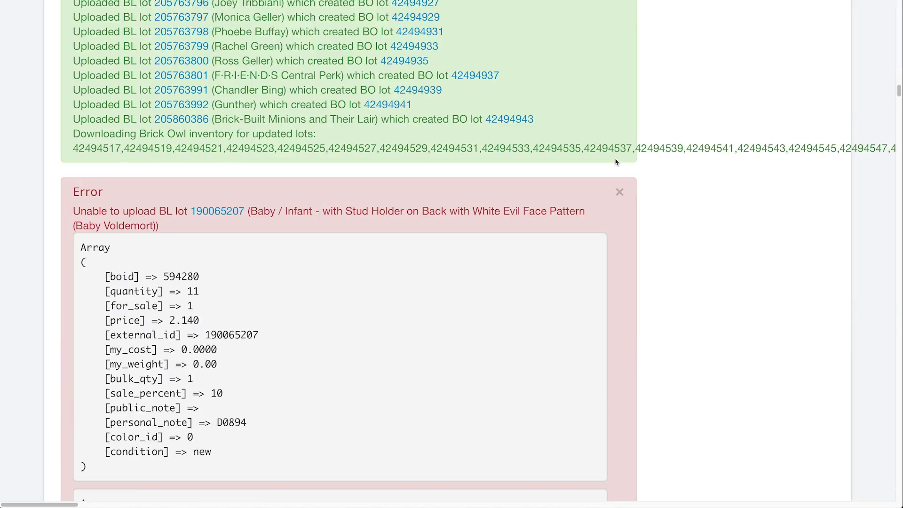
scroll(615, 163, "down", 1)
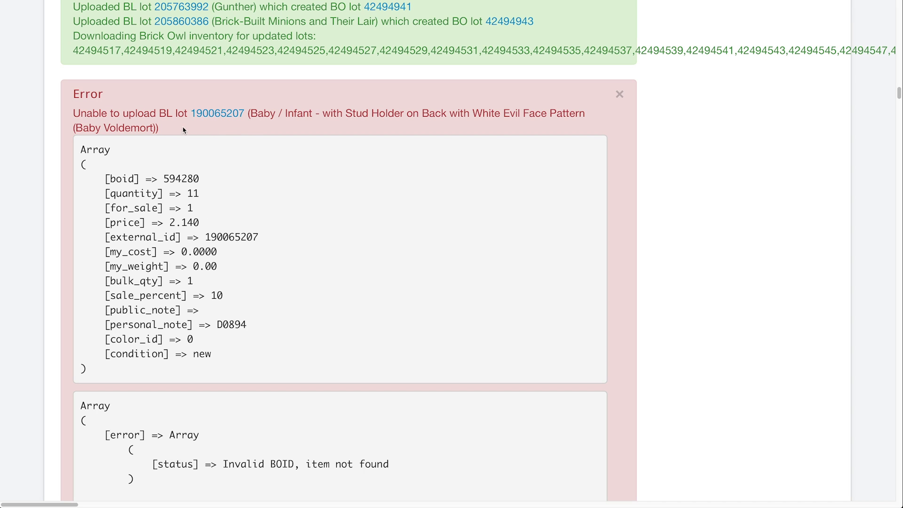
left_click_drag(163, 131, 72, 128)
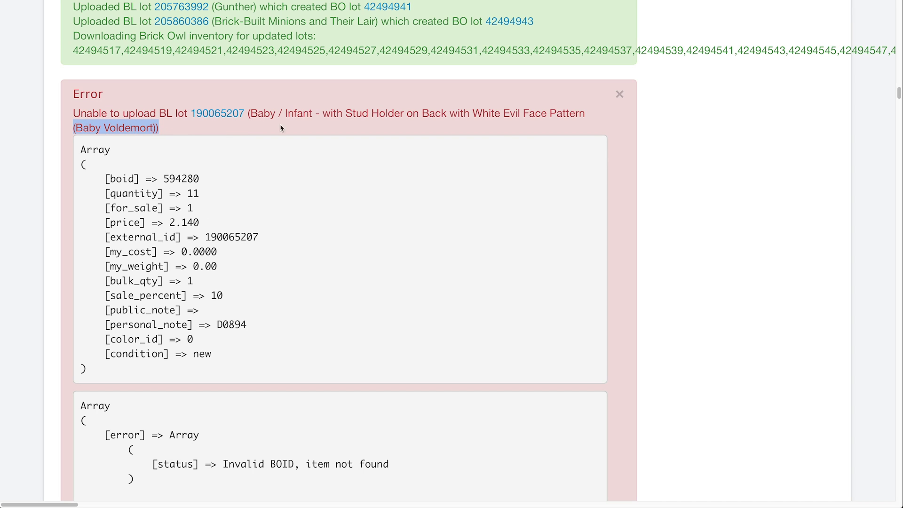
left_click(378, 124)
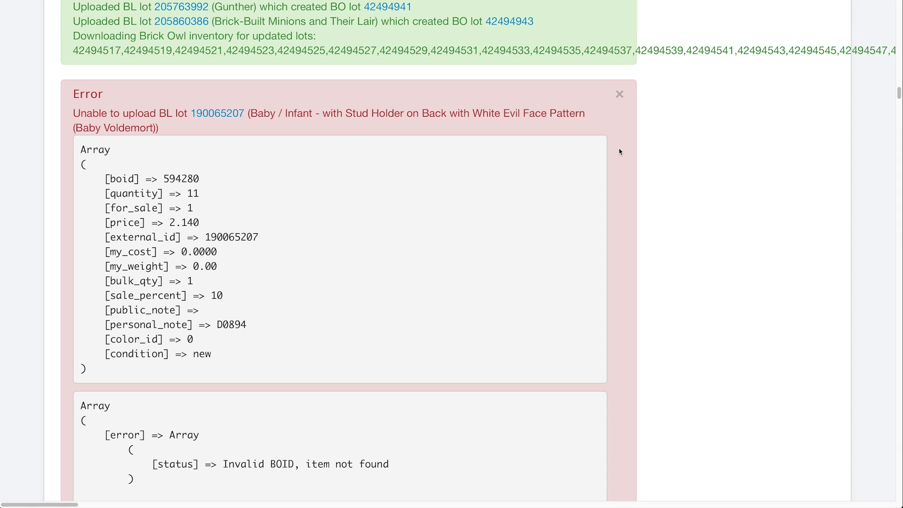
scroll(621, 152, "down", 9)
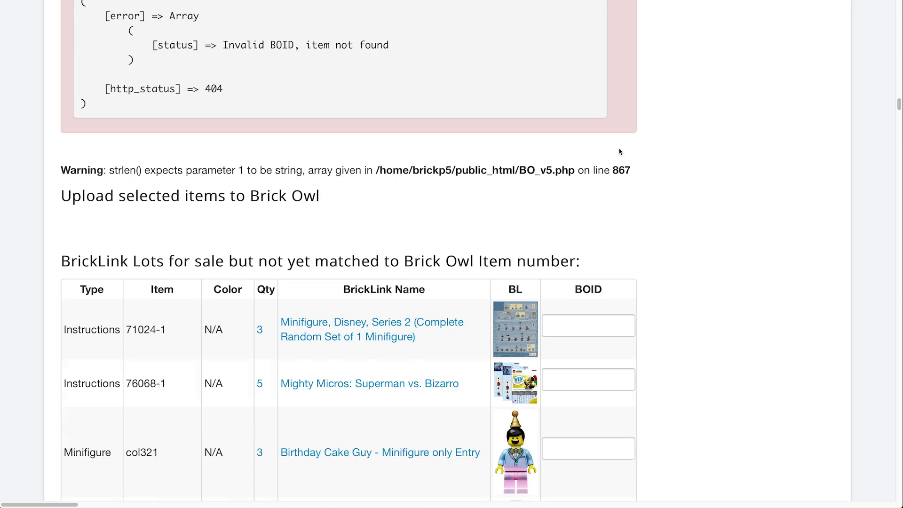
scroll(621, 152, "down", 7)
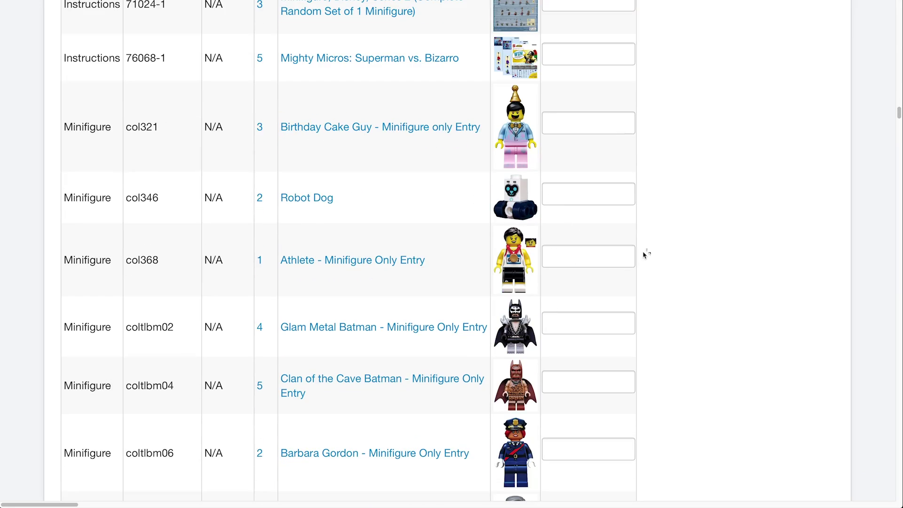
scroll(646, 254, "down", 20)
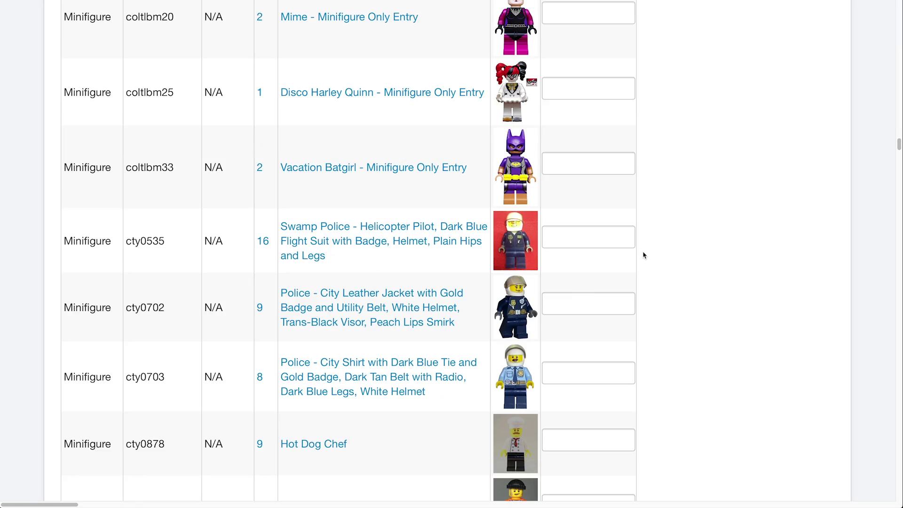
scroll(644, 255, "down", 20)
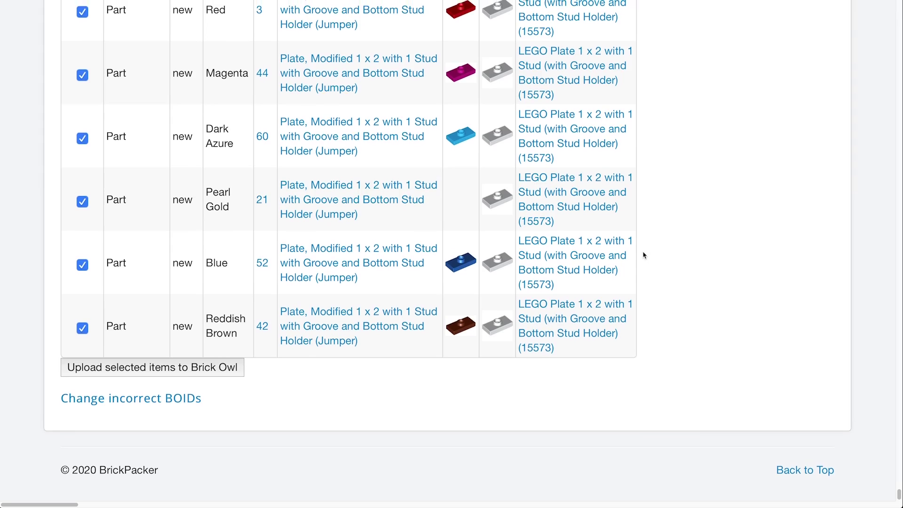
scroll(644, 255, "up", 20)
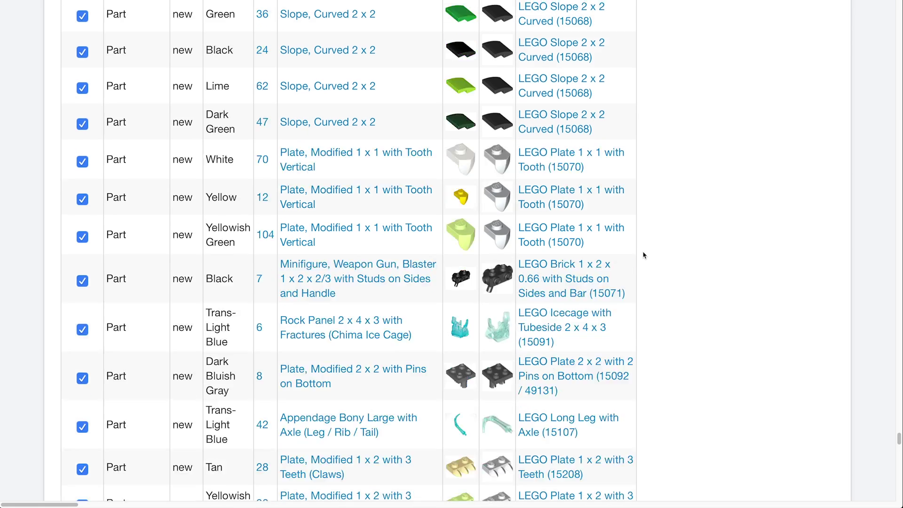
scroll(644, 255, "up", 1)
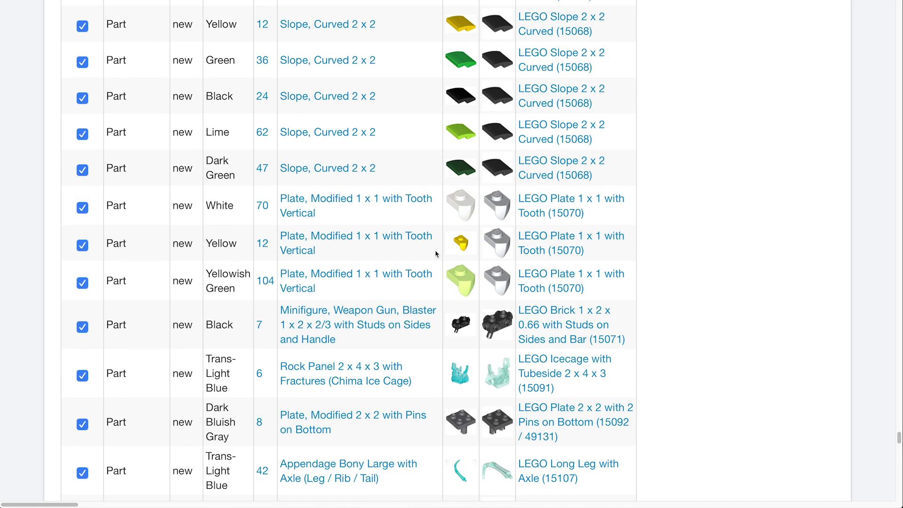
scroll(436, 254, "up", 3)
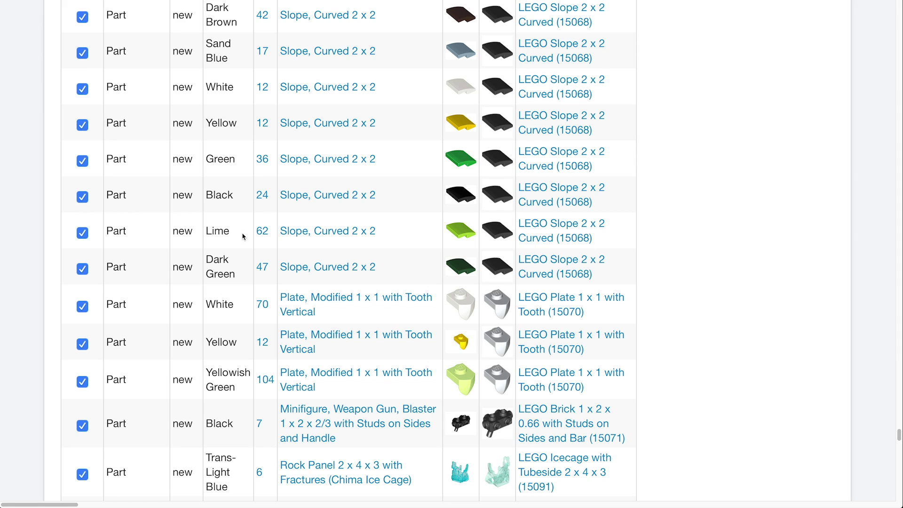
left_click_drag(230, 231, 203, 232)
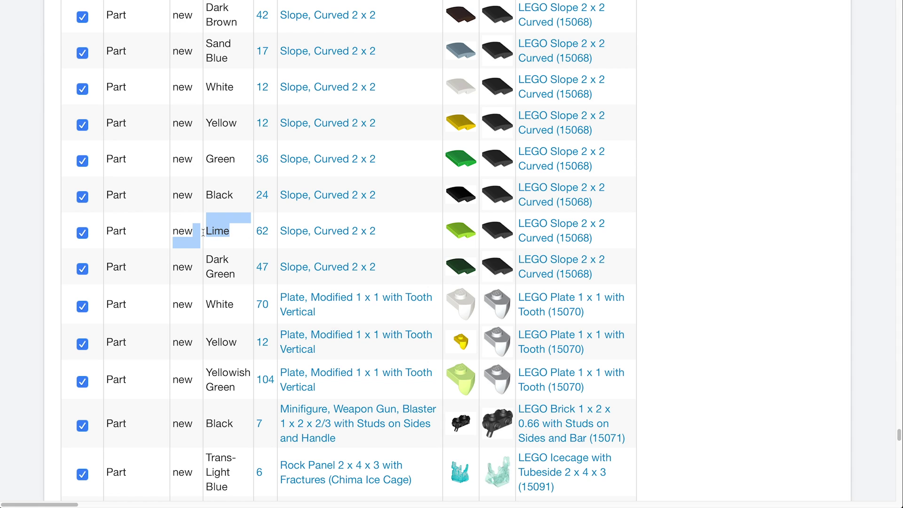
left_click(241, 238)
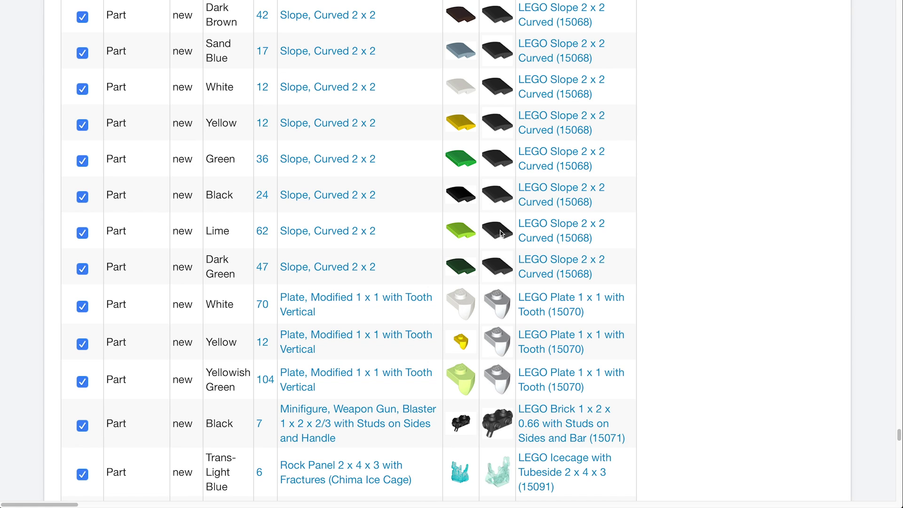
left_click_drag(236, 234, 207, 231)
left_click(238, 232)
scroll(456, 233, "up", 2)
scroll(456, 233, "up", 5)
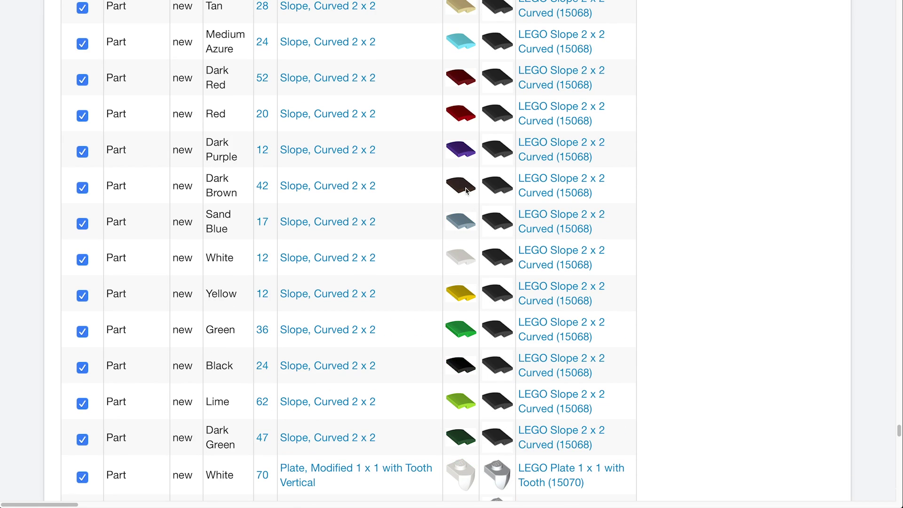
scroll(442, 197, "up", 7)
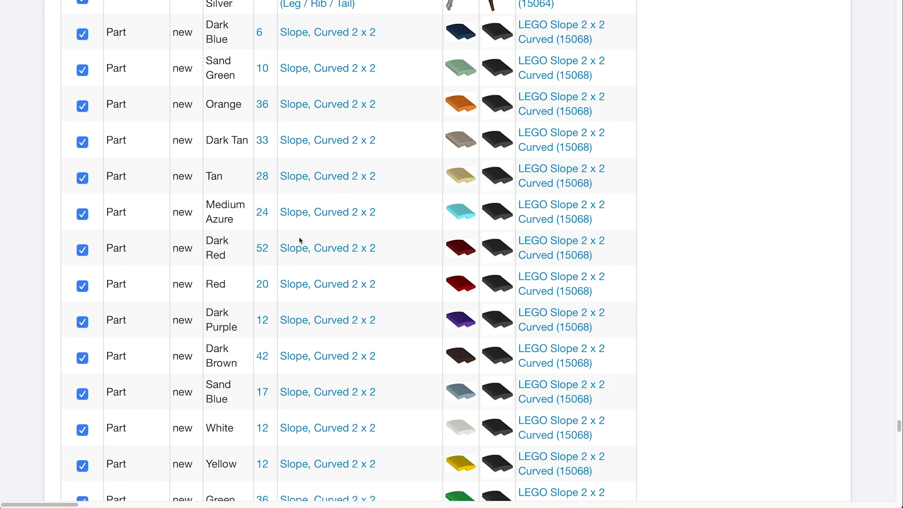
scroll(438, 211, "up", 7)
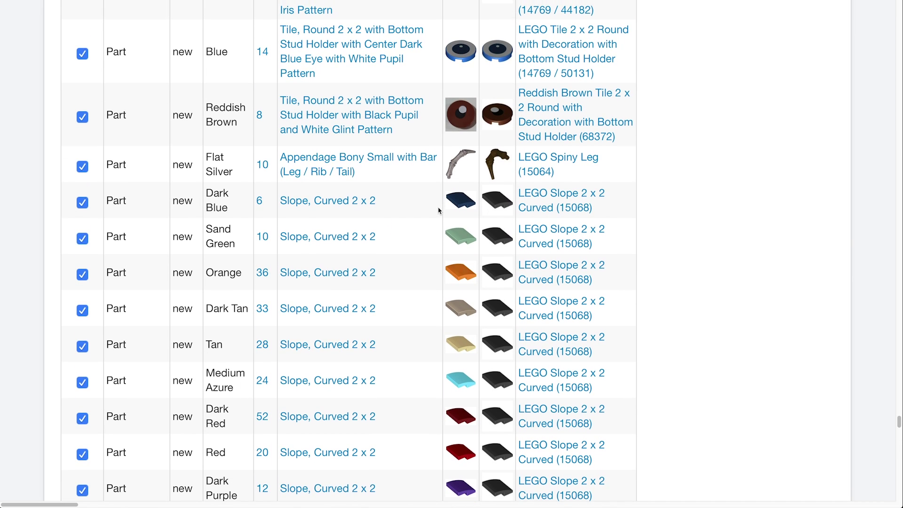
scroll(439, 211, "down", 20)
scroll(439, 210, "down", 20)
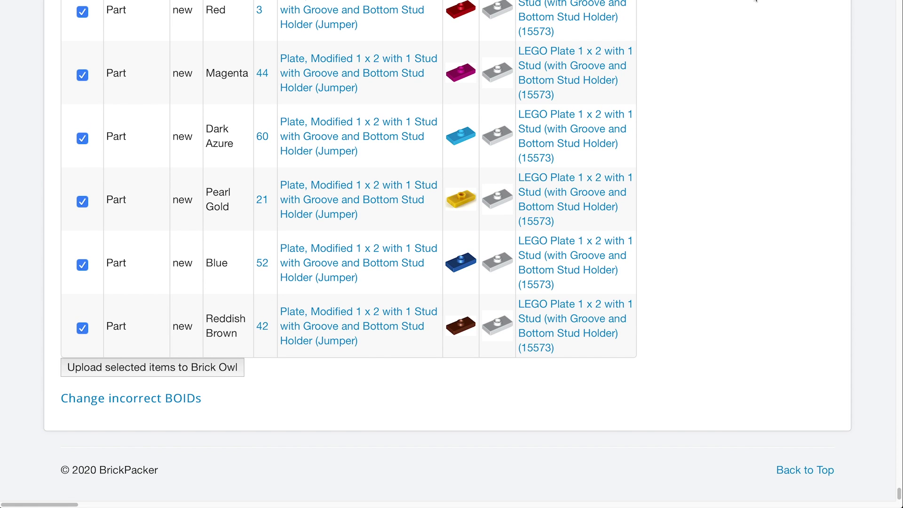
left_click(756, 1)
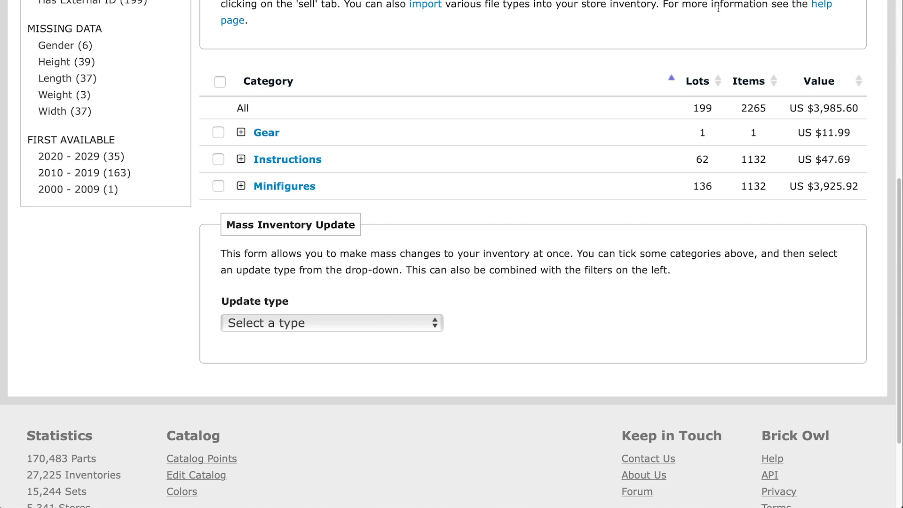
scroll(590, 177, "up", 2)
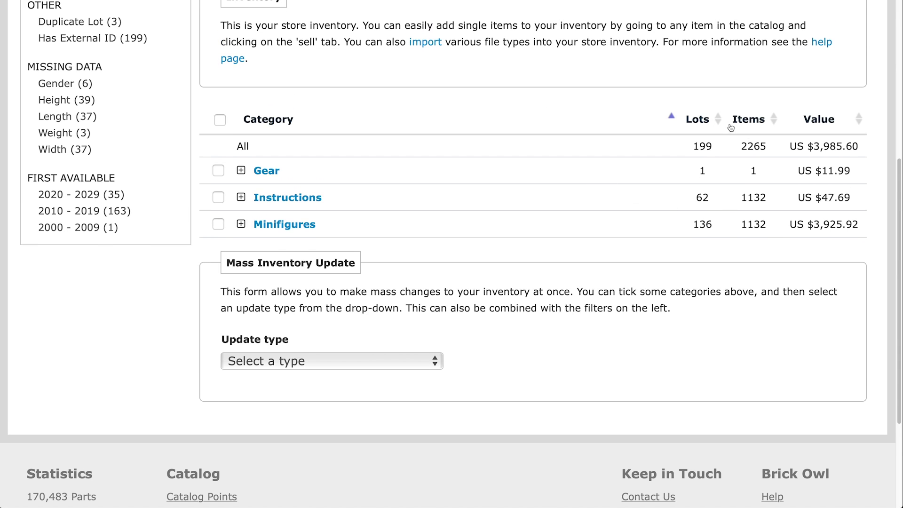